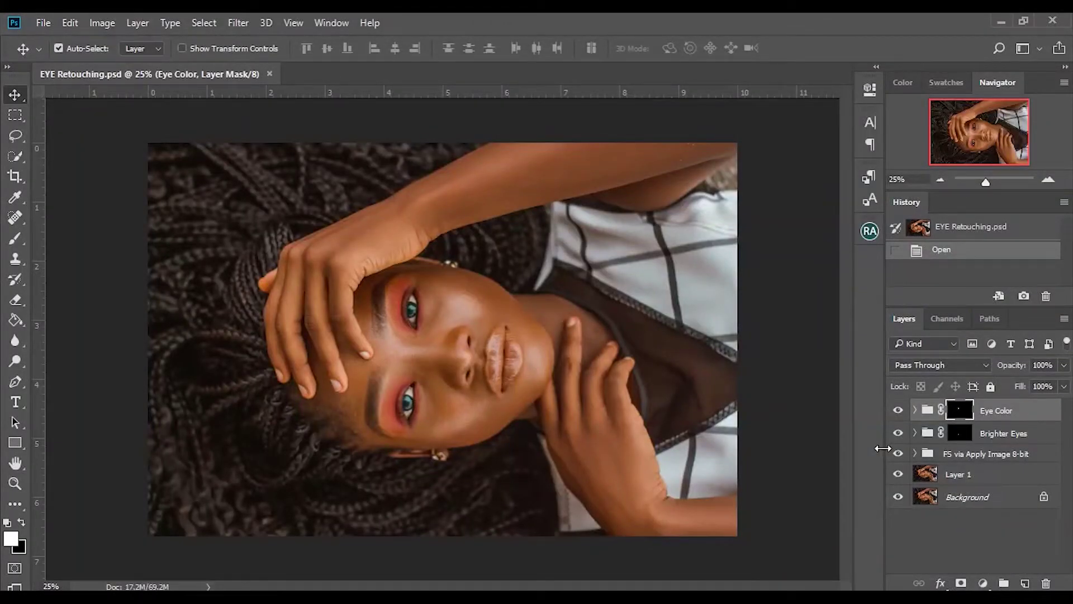
- Hide the Brighter Eyes and Eye Color groups, and make the FS via Apply Image 8-bit group active
{"action": "left_click", "coordinate": [898, 433]}
{"action": "left_click", "coordinate": [898, 411]}
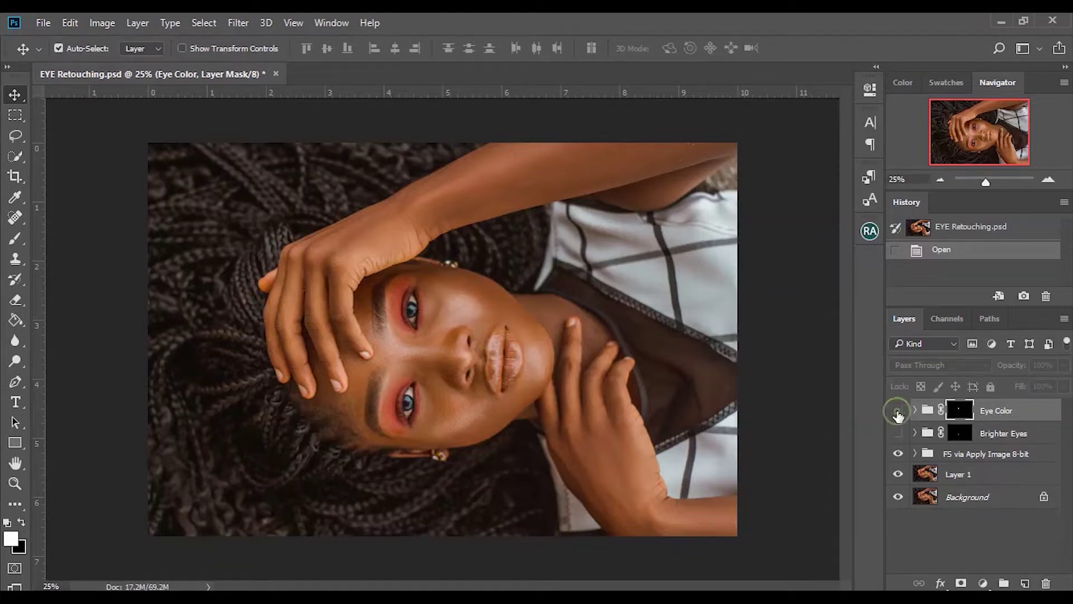
{"action": "left_click", "coordinate": [976, 456]}
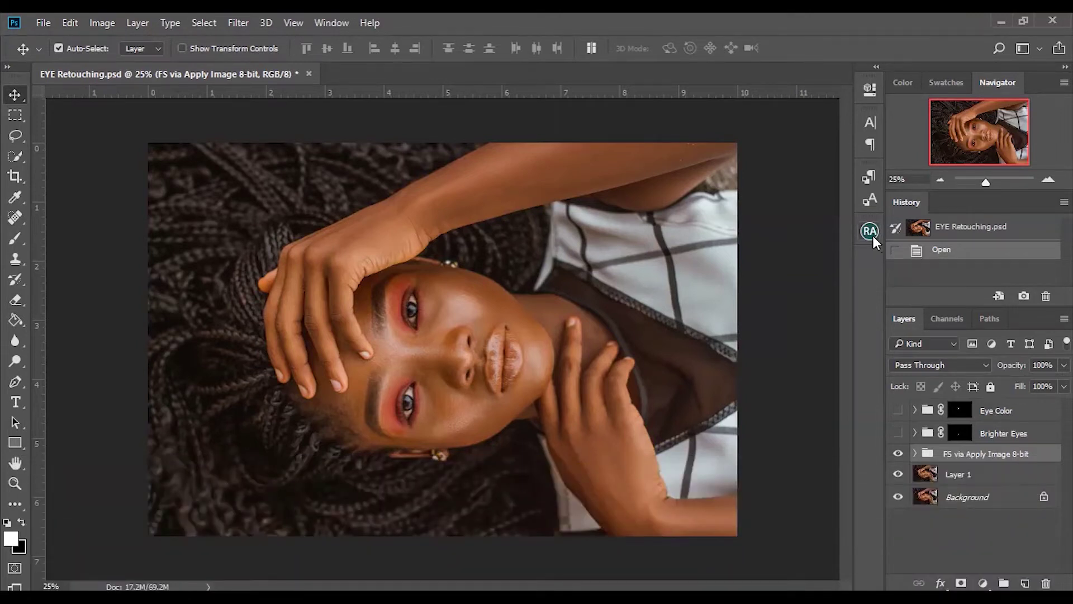
- Run the Magic Smile and Magic Eyes actions of Beauty Retouch v3.1 to create their layer groups
{"action": "left_click", "coordinate": [870, 231]}
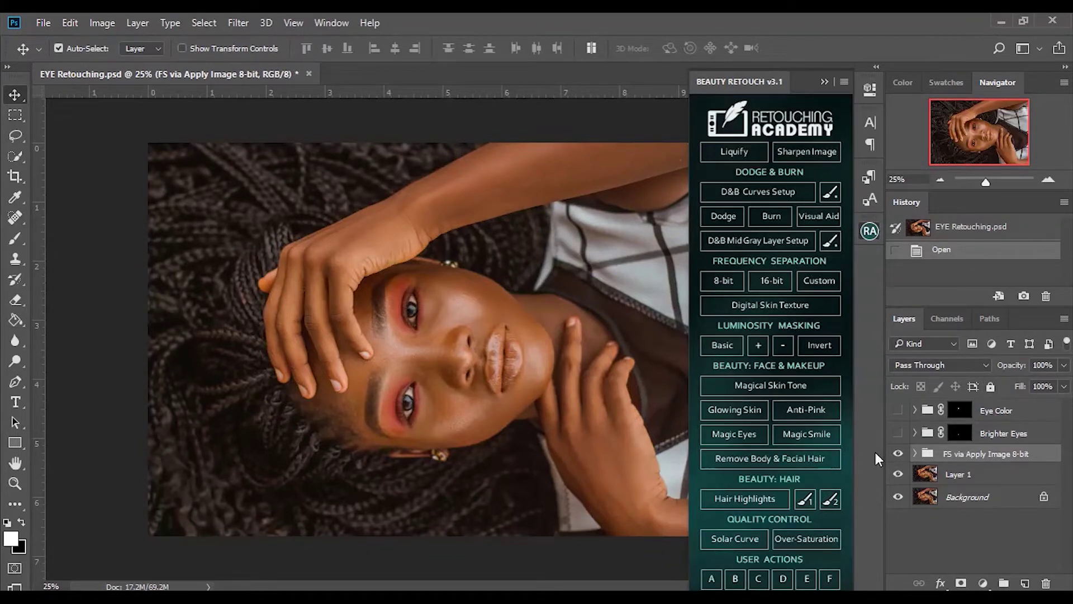
{"action": "left_click", "coordinate": [813, 432]}
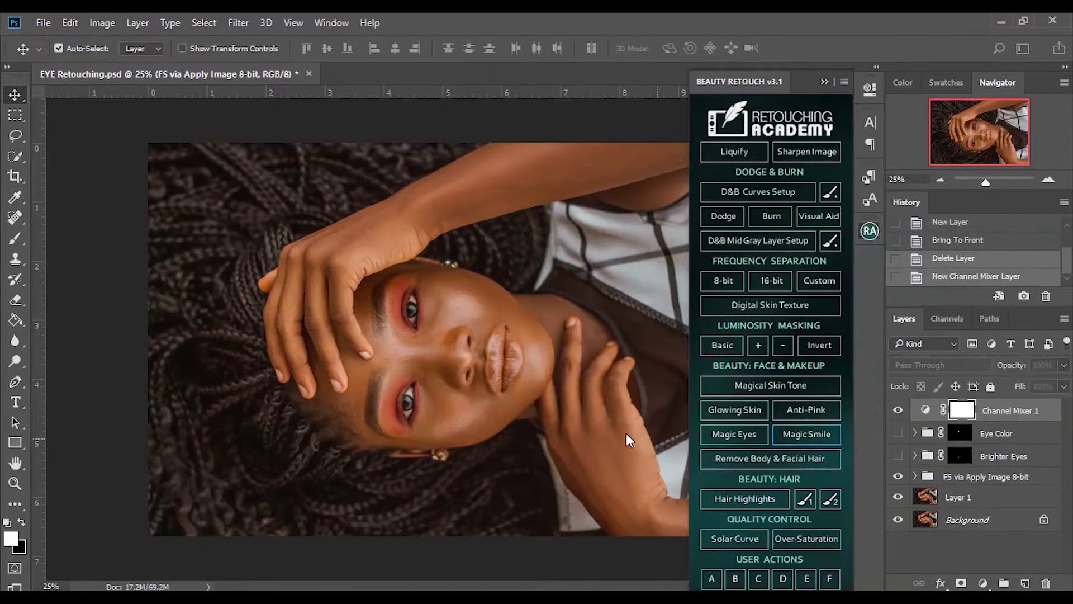
{"action": "left_click", "coordinate": [734, 435]}
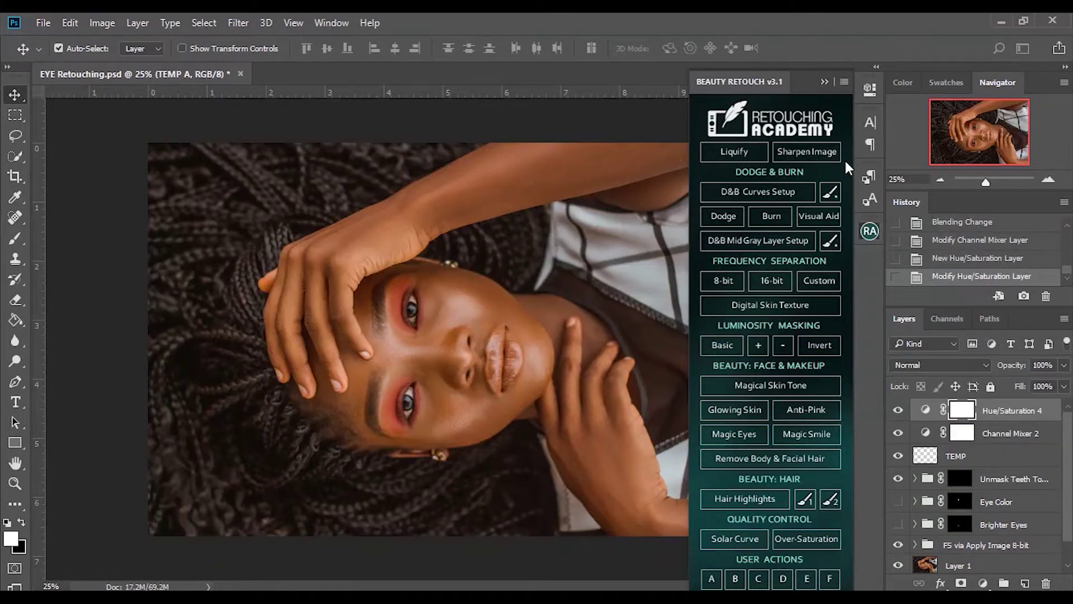
{"action": "left_click", "coordinate": [825, 82]}
- Brush white over the eye whites of both eyes on the Unmask Teeth To Brighten group's mask at 100% opacity
{"action": "left_click", "coordinate": [956, 430]}
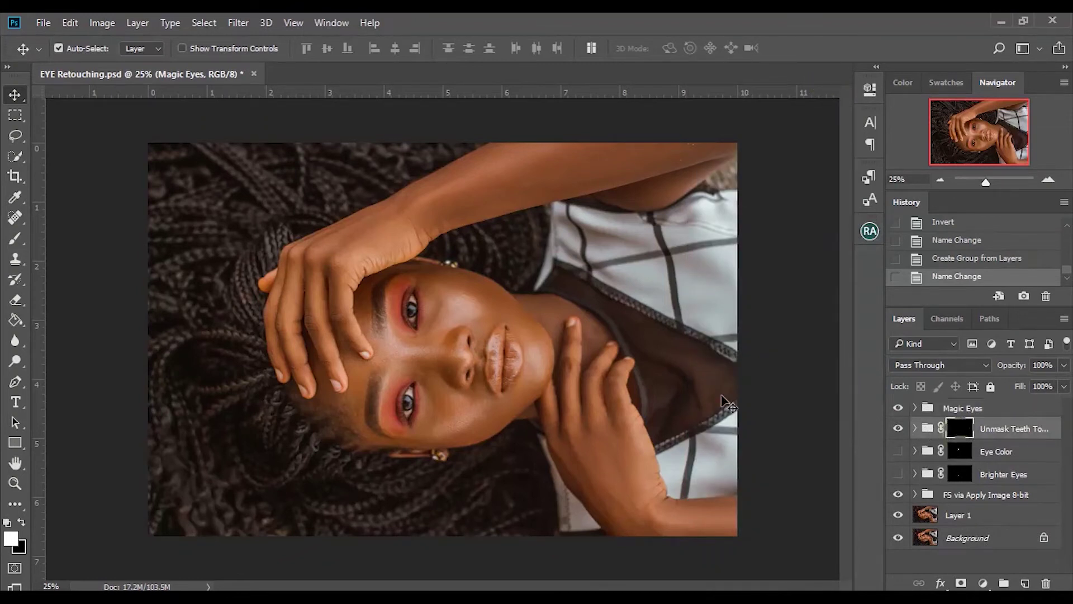
{"action": "left_click_drag", "start_coordinate": [994, 175], "coordinate": [992, 178]}
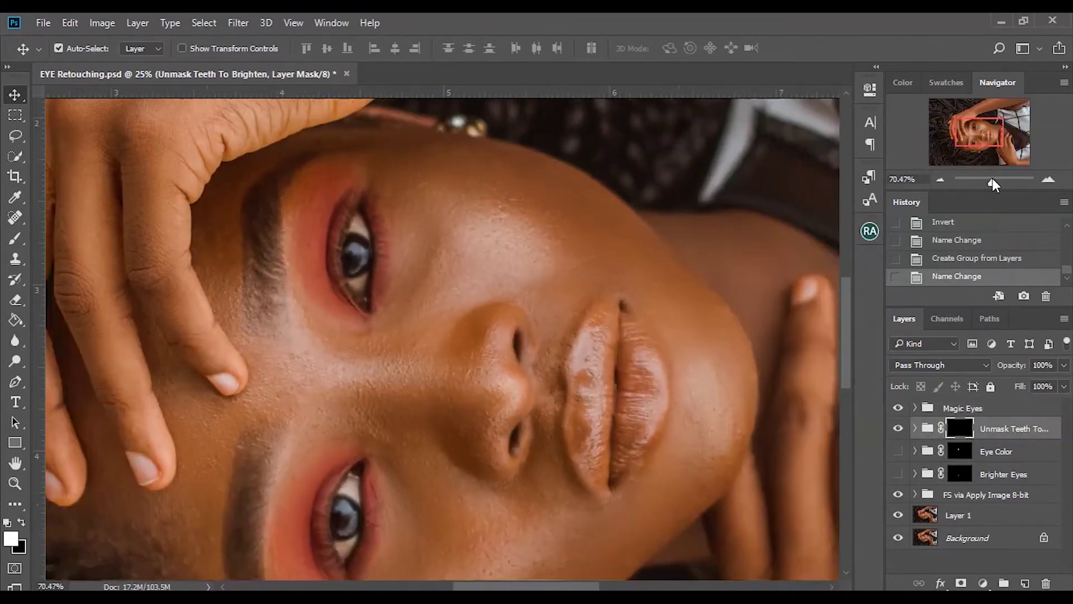
{"action": "left_click", "coordinate": [15, 238]}
{"action": "left_click_drag", "start_coordinate": [847, 301], "coordinate": [847, 342]}
{"action": "left_click_drag", "start_coordinate": [1001, 183], "coordinate": [998, 184]}
{"action": "left_click_drag", "start_coordinate": [846, 391], "coordinate": [847, 401]}
{"action": "mouse_move", "coordinate": [241, 458]}
{"action": "left_mouse_down"}
{"action": "mouse_move", "coordinate": [251, 481]}
{"action": "mouse_move", "coordinate": [263, 448]}
{"action": "left_mouse_up"}
{"action": "mouse_move", "coordinate": [259, 328]}
{"action": "left_mouse_down"}
{"action": "mouse_move", "coordinate": [246, 357]}
{"action": "mouse_move", "coordinate": [269, 320]}
{"action": "mouse_move", "coordinate": [271, 367]}
{"action": "mouse_move", "coordinate": [258, 347]}
{"action": "left_mouse_up"}
{"action": "left_click_drag", "start_coordinate": [849, 384], "coordinate": [847, 310]}
{"action": "left_click_drag", "start_coordinate": [262, 351], "coordinate": [284, 334]}
{"action": "left_click_drag", "start_coordinate": [279, 242], "coordinate": [269, 214]}
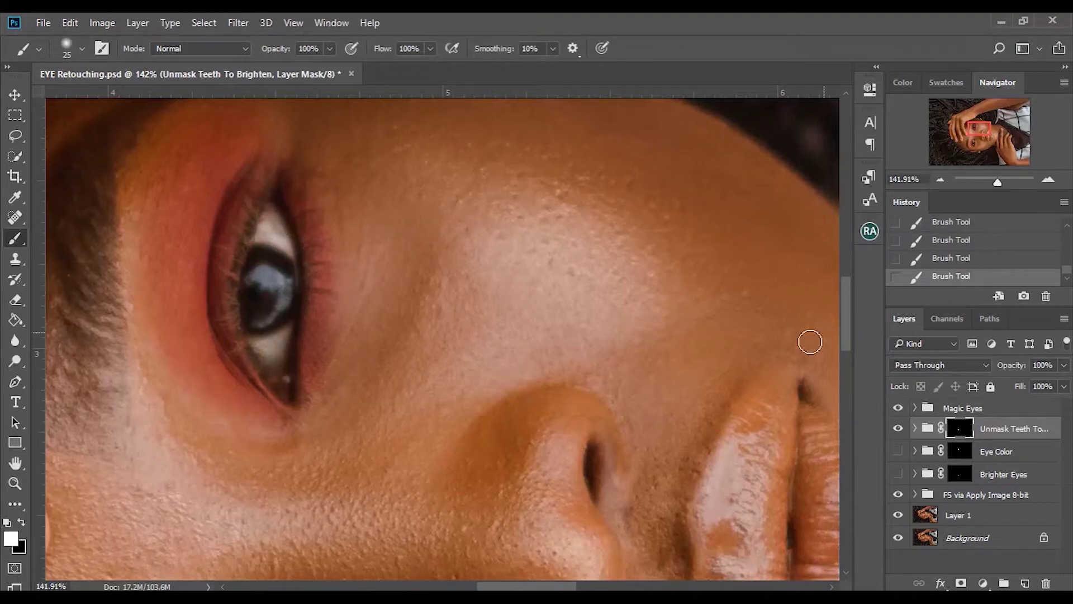
- Compare the eyes with and without the Unmask Teeth To Brighten group's effect
{"action": "left_click_drag", "start_coordinate": [847, 320], "coordinate": [854, 386]}
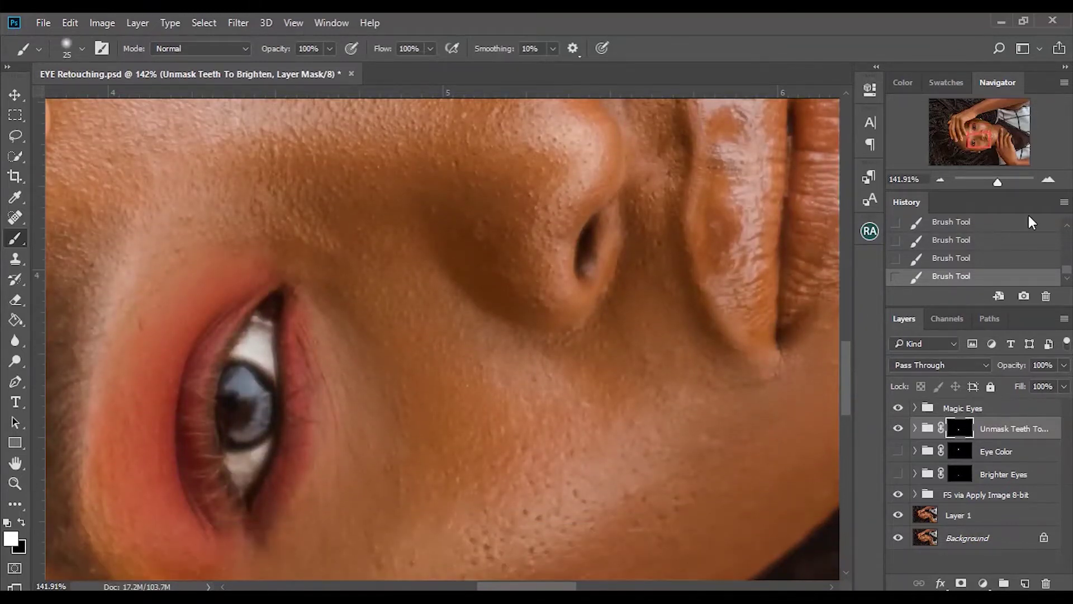
{"action": "left_click_drag", "start_coordinate": [995, 177], "coordinate": [993, 176]}
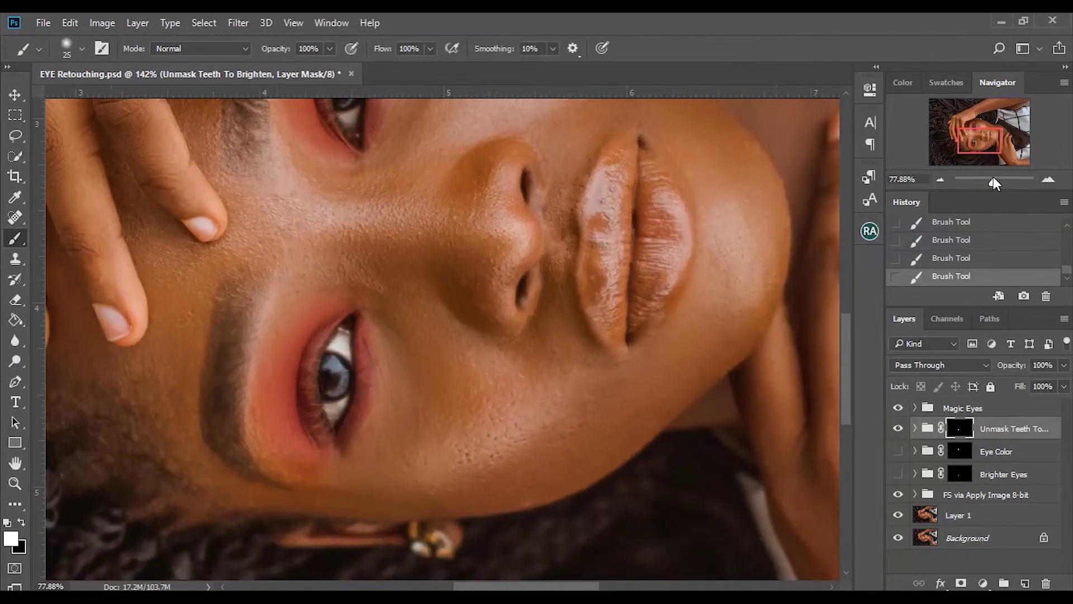
{"action": "left_click", "coordinate": [899, 429]}
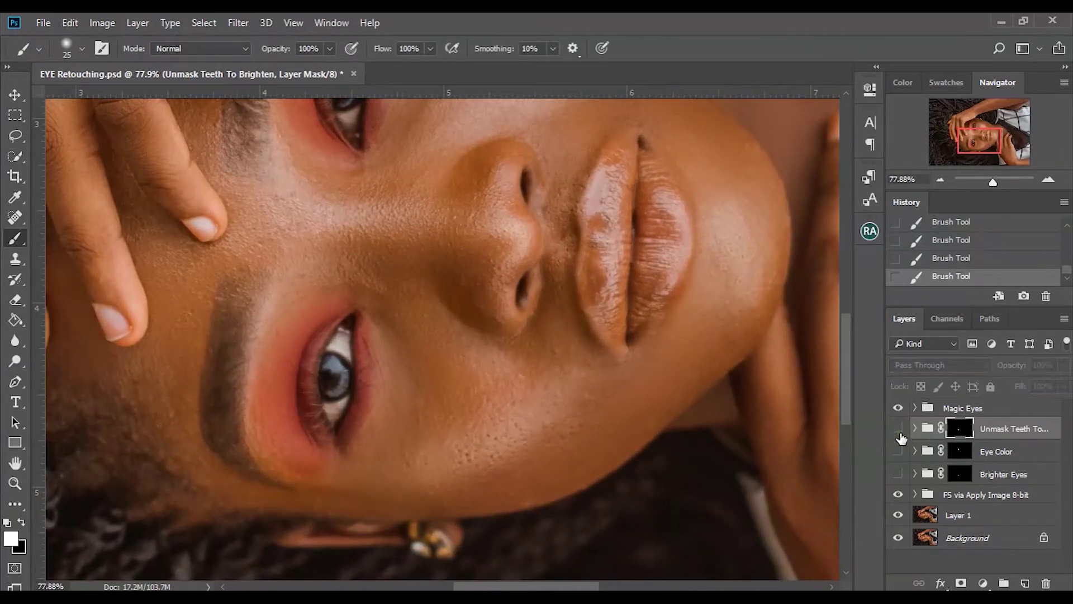
- Expand the Magic Eyes group, select the Clean Eye Whites Here mask and hide the Unmask Teeth To Brighten group
{"action": "left_click", "coordinate": [916, 408]}
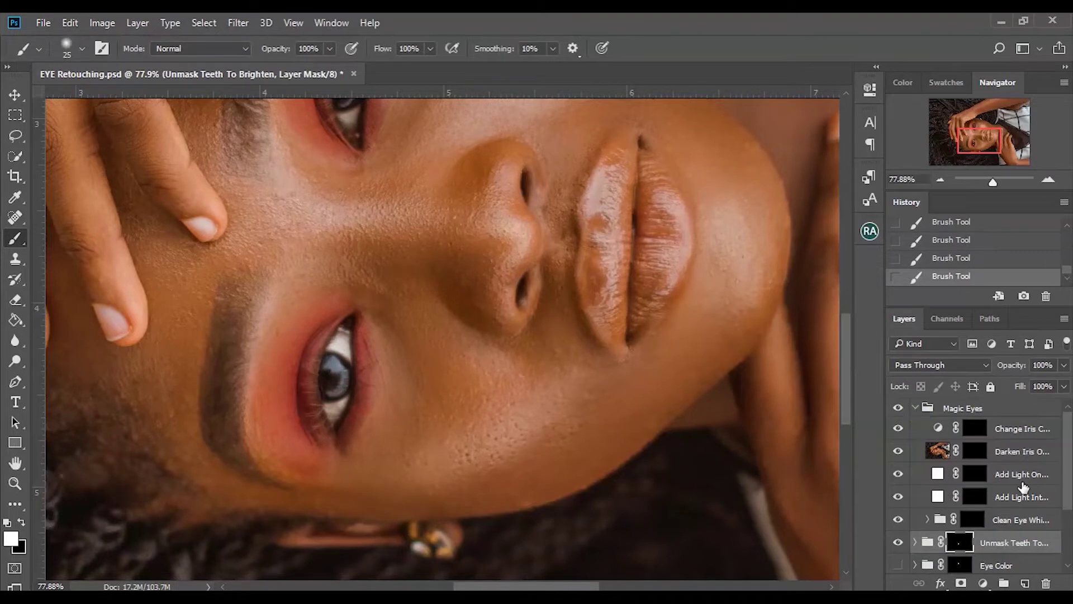
{"action": "left_click", "coordinate": [973, 520]}
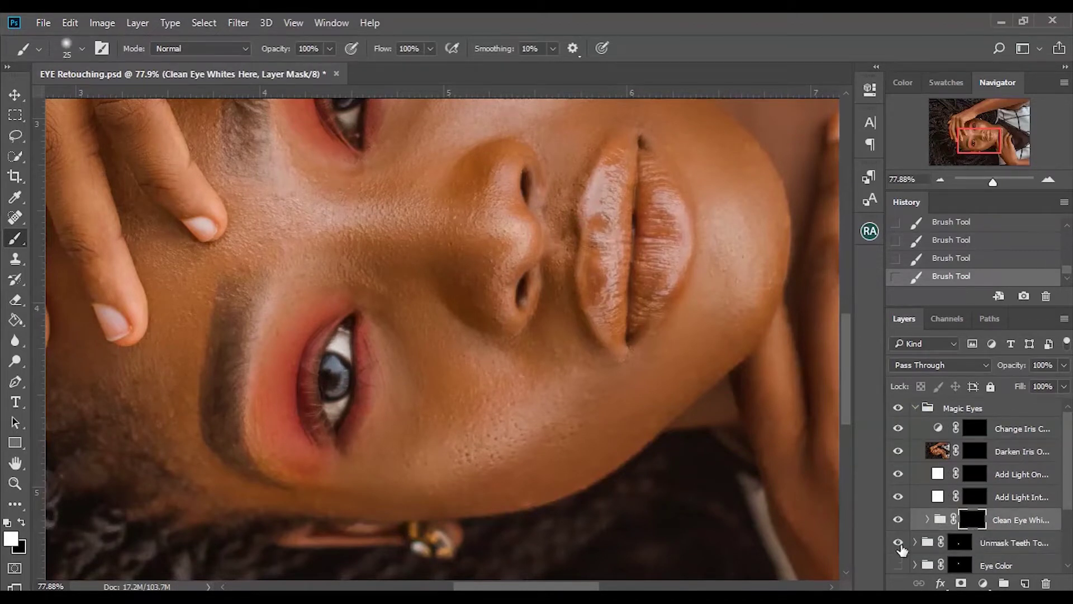
{"action": "left_click", "coordinate": [899, 544]}
{"action": "left_click", "coordinate": [899, 544]}
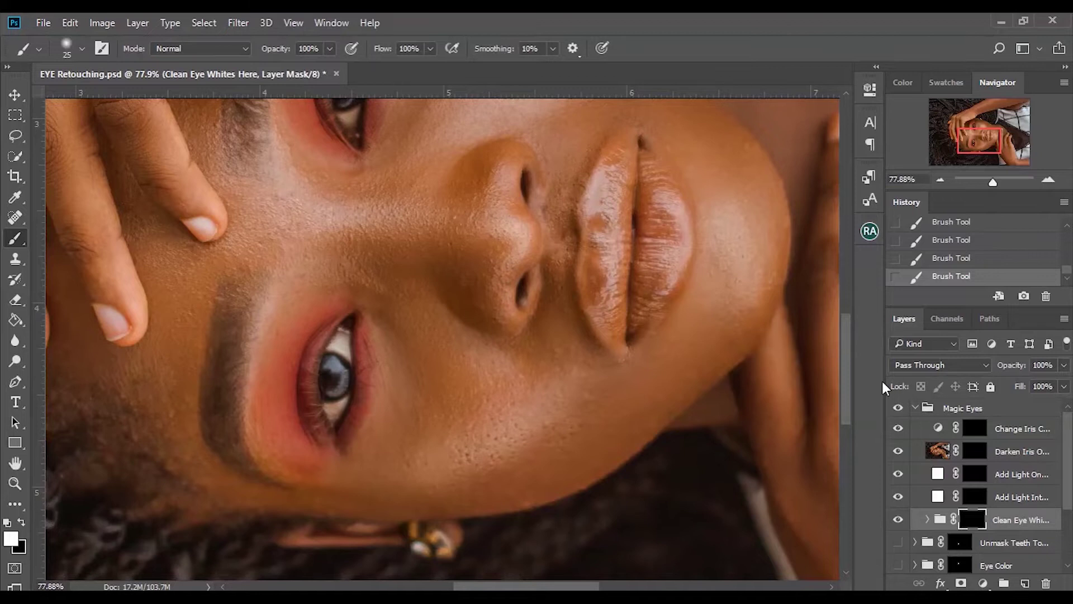
- Brush white over the eye whites of both eyes on the Clean Eye Whites Here mask
{"action": "scroll", "coordinate": [850, 390], "scroll_direction": "down", "scroll_amount": 1}
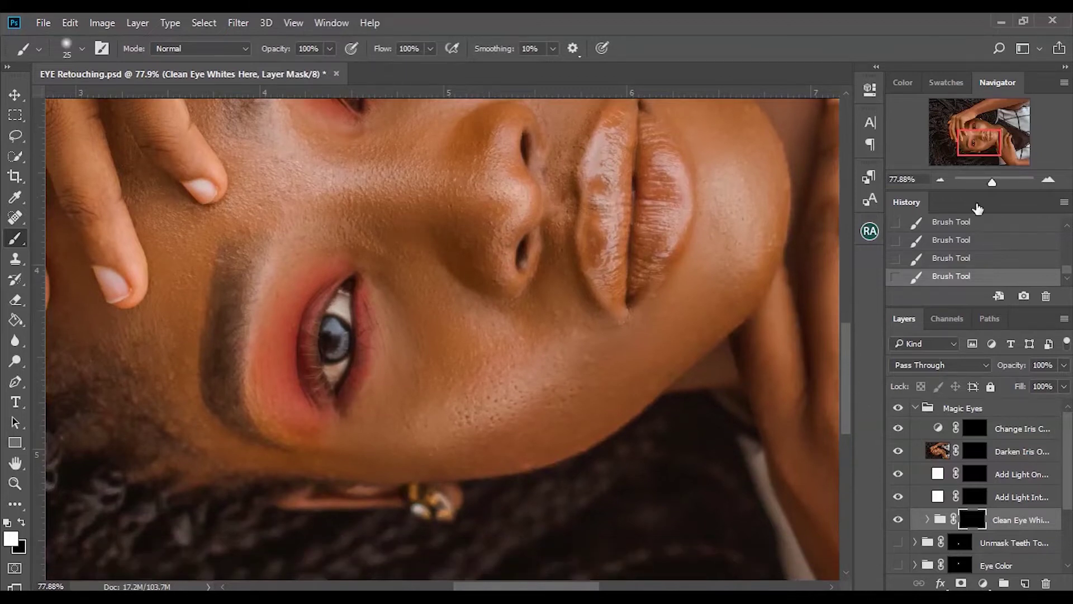
{"action": "left_click", "coordinate": [998, 182]}
{"action": "left_click_drag", "start_coordinate": [258, 412], "coordinate": [251, 427]}
{"action": "mouse_move", "coordinate": [282, 286]}
{"action": "left_mouse_down"}
{"action": "mouse_move", "coordinate": [266, 265]}
{"action": "mouse_move", "coordinate": [254, 292]}
{"action": "mouse_move", "coordinate": [278, 256]}
{"action": "left_mouse_up"}
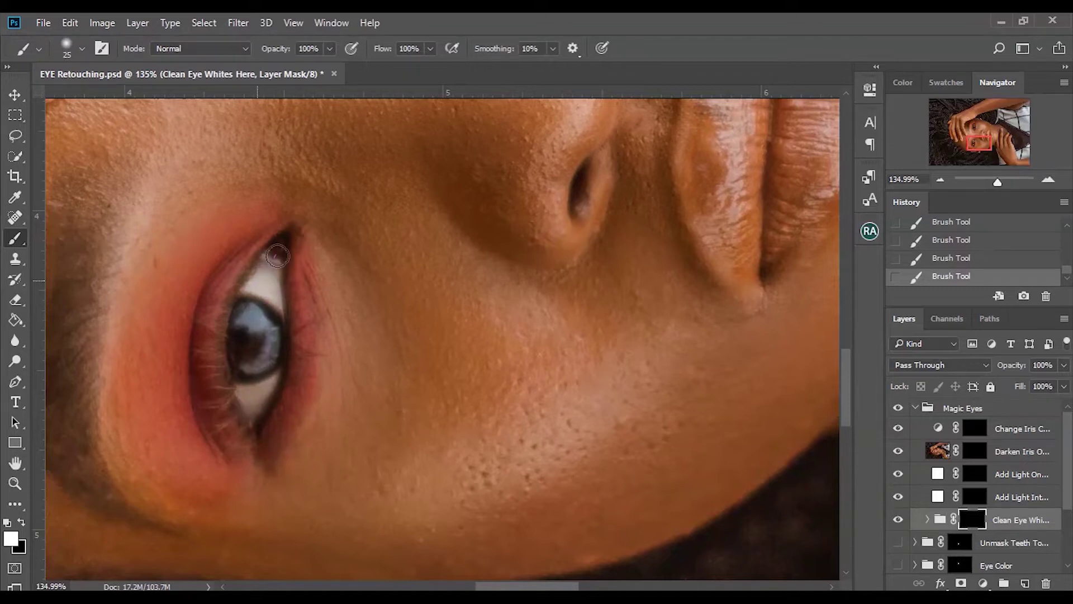
{"action": "left_click_drag", "start_coordinate": [851, 372], "coordinate": [857, 304]}
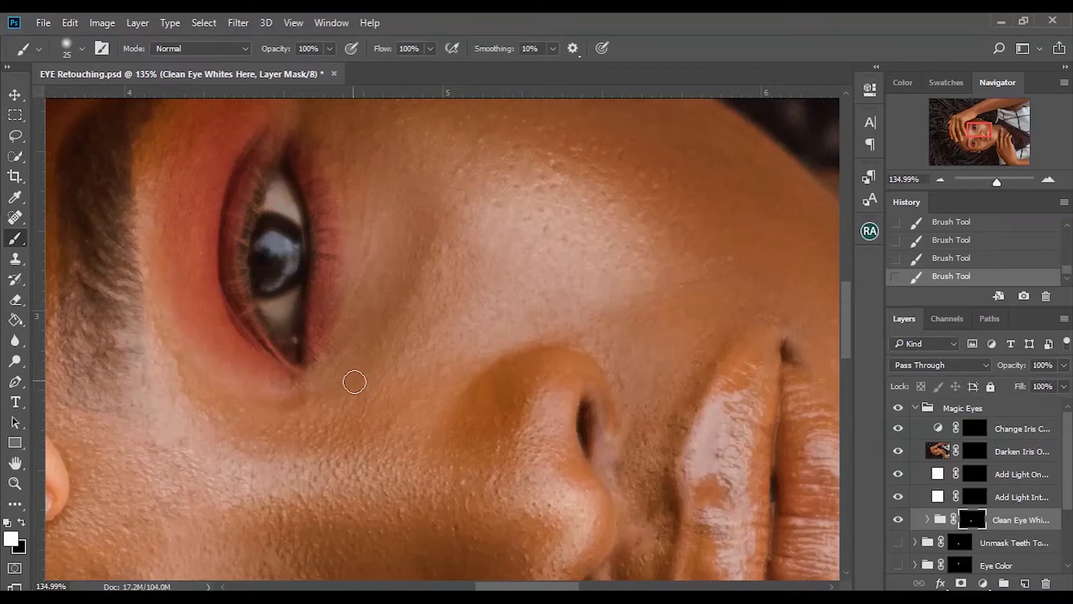
- Hide the Clean Eye Whites Here group and show the Unmask Teeth To Brighten group in its place
{"action": "left_click", "coordinate": [897, 522]}
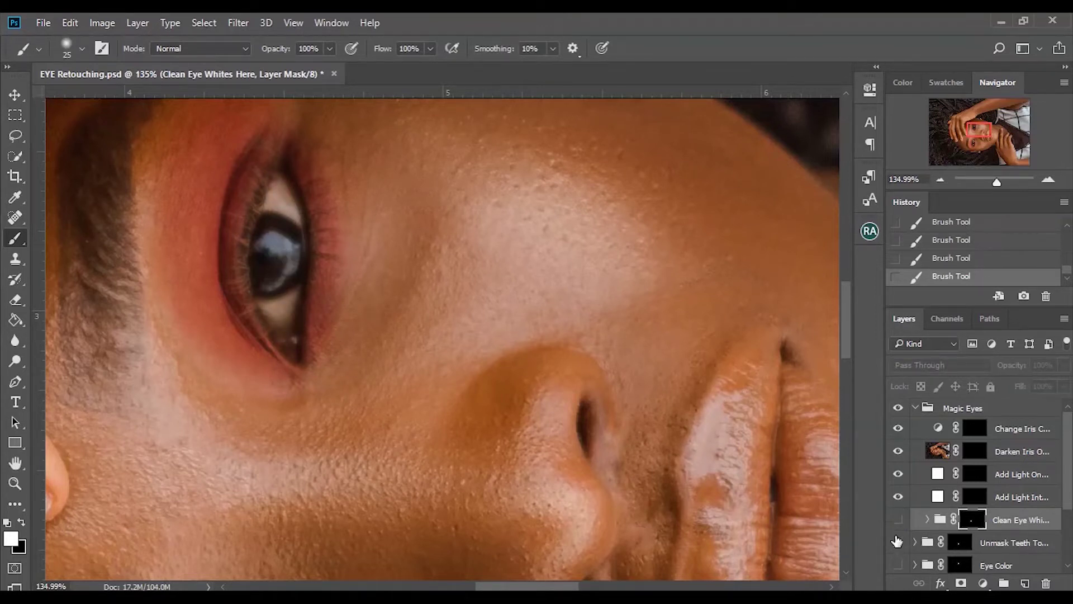
{"action": "left_click", "coordinate": [898, 541]}
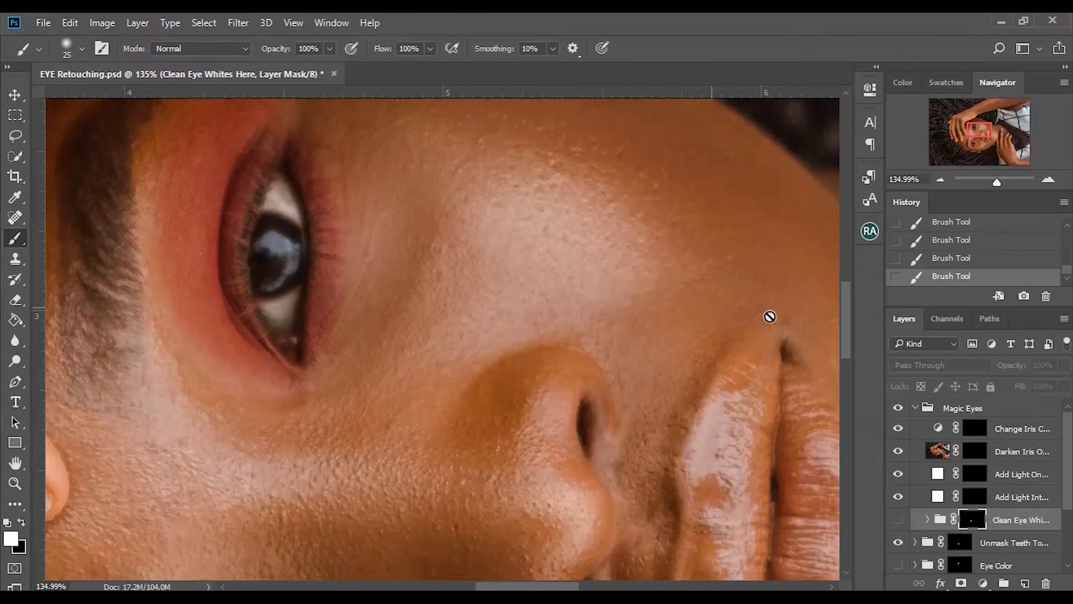
- Brush white over both irises on the Add Light Into Iris layer's mask
{"action": "left_click", "coordinate": [998, 499]}
{"action": "left_click", "coordinate": [976, 497]}
{"action": "left_click_drag", "start_coordinate": [847, 298], "coordinate": [846, 309]}
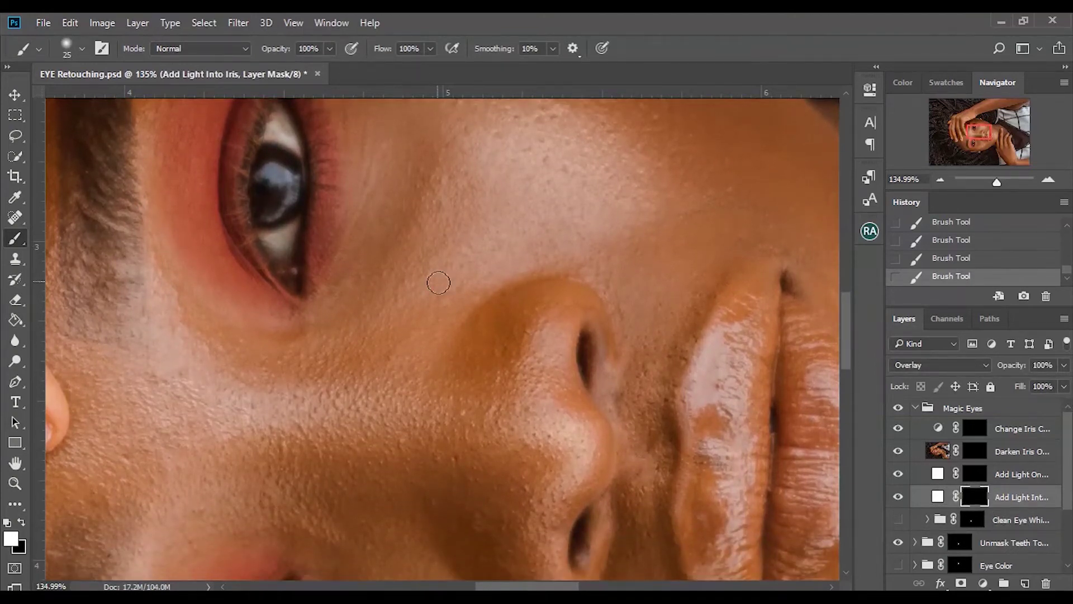
{"action": "mouse_move", "coordinate": [280, 203]}
{"action": "left_mouse_down"}
{"action": "mouse_move", "coordinate": [318, 135]}
{"action": "mouse_move", "coordinate": [295, 167]}
{"action": "mouse_move", "coordinate": [262, 160]}
{"action": "mouse_move", "coordinate": [258, 175]}
{"action": "mouse_move", "coordinate": [289, 180]}
{"action": "mouse_move", "coordinate": [293, 196]}
{"action": "mouse_move", "coordinate": [276, 217]}
{"action": "mouse_move", "coordinate": [298, 210]}
{"action": "left_mouse_up"}
{"action": "left_click_drag", "start_coordinate": [848, 303], "coordinate": [848, 344]}
{"action": "mouse_move", "coordinate": [270, 443]}
{"action": "left_mouse_down"}
{"action": "mouse_move", "coordinate": [240, 448]}
{"action": "mouse_move", "coordinate": [254, 469]}
{"action": "mouse_move", "coordinate": [254, 425]}
{"action": "mouse_move", "coordinate": [241, 411]}
{"action": "mouse_move", "coordinate": [269, 413]}
{"action": "mouse_move", "coordinate": [279, 438]}
{"action": "mouse_move", "coordinate": [232, 462]}
{"action": "mouse_move", "coordinate": [242, 467]}
{"action": "left_mouse_up"}
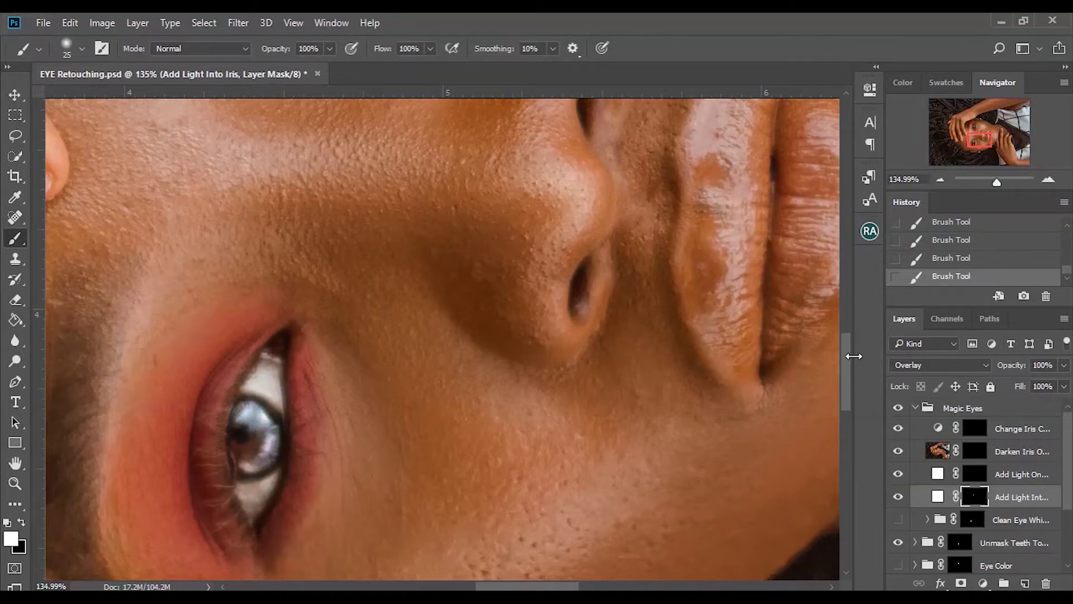
- Lower the Add Light Into Iris layer's opacity to 50%
{"action": "left_click", "coordinate": [1065, 365]}
{"action": "left_click_drag", "start_coordinate": [1030, 383], "coordinate": [1029, 382]}
{"action": "left_click_drag", "start_coordinate": [849, 387], "coordinate": [846, 366]}
{"action": "left_click_drag", "start_coordinate": [997, 181], "coordinate": [994, 180]}
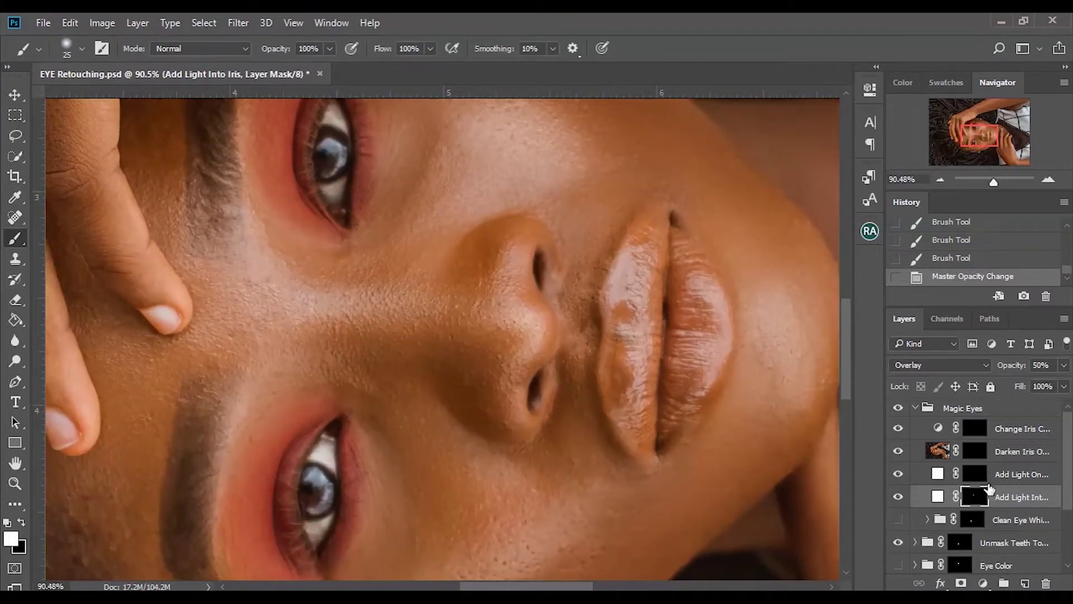
- Brush white over both irises on the Change Iris Color layer's mask to recolour them
{"action": "left_click", "coordinate": [976, 430]}
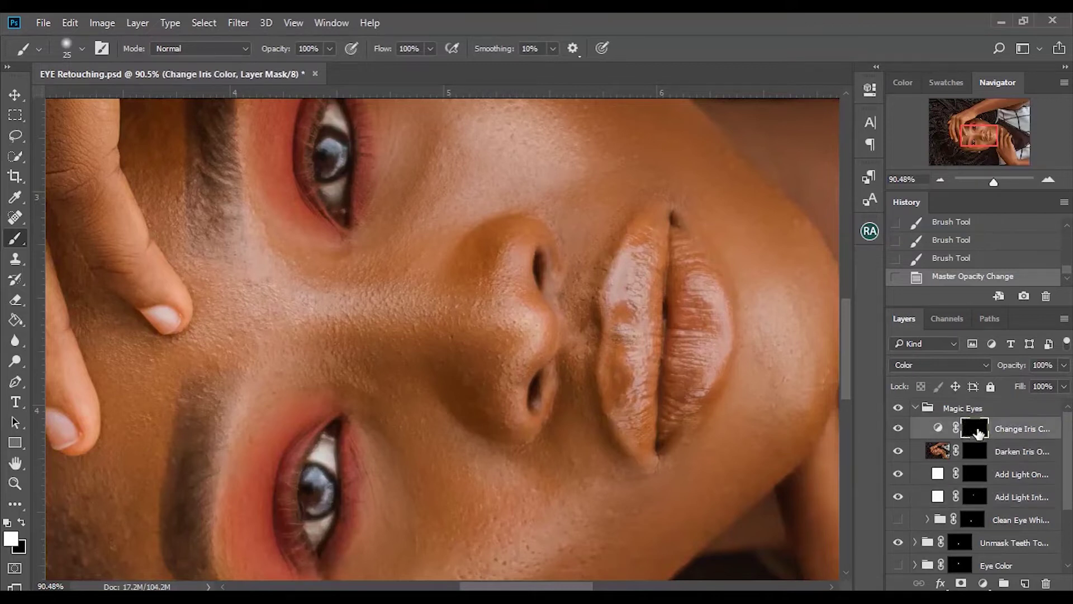
{"action": "left_click_drag", "start_coordinate": [845, 337], "coordinate": [849, 360]}
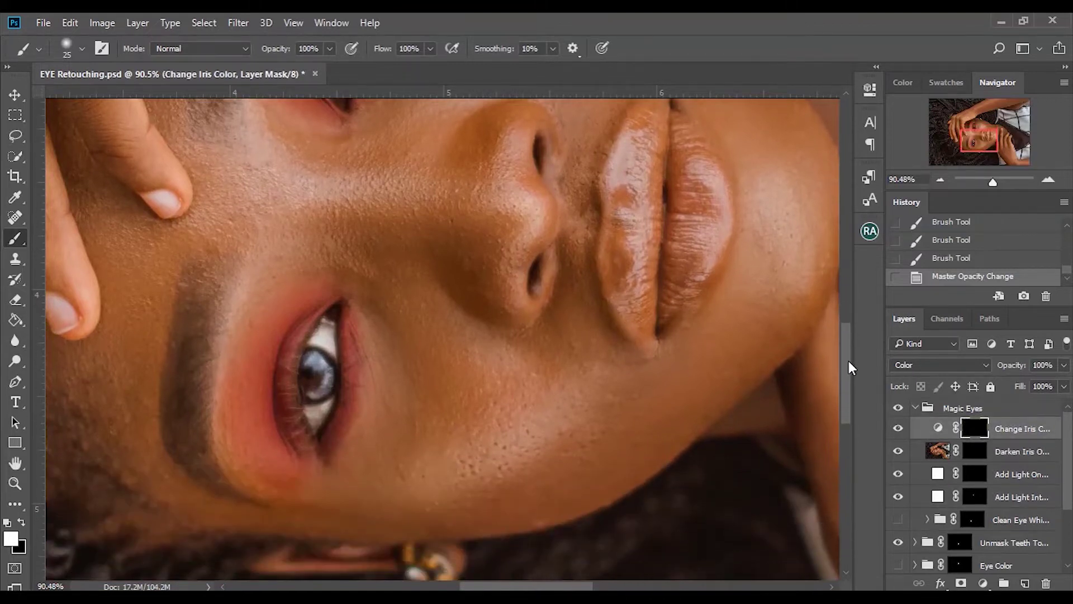
{"action": "left_click", "coordinate": [1002, 181]}
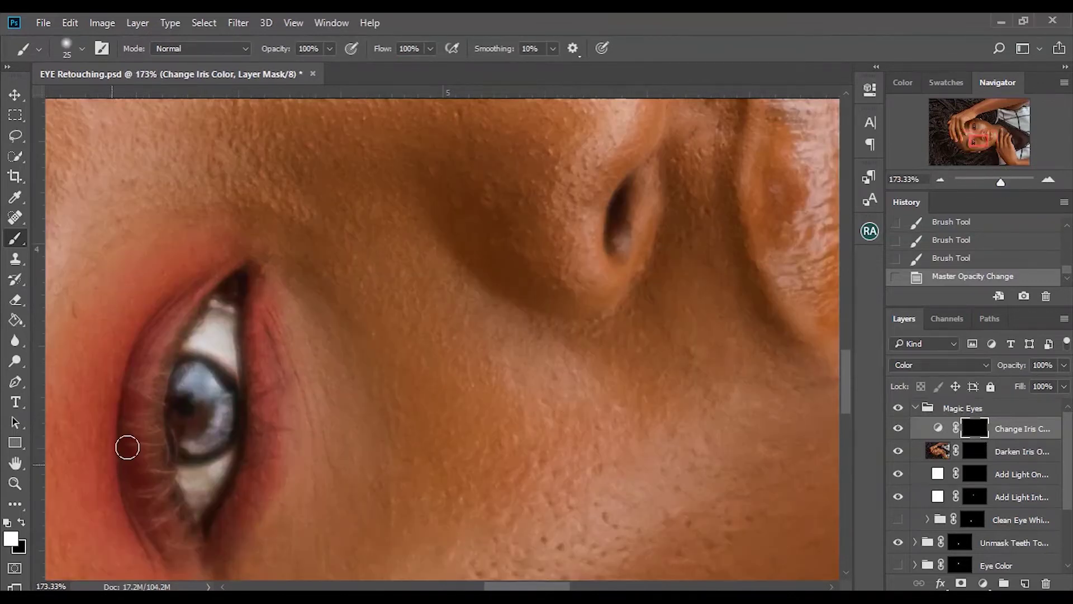
{"action": "mouse_move", "coordinate": [199, 419]}
{"action": "left_mouse_down"}
{"action": "mouse_move", "coordinate": [177, 434]}
{"action": "mouse_move", "coordinate": [206, 426]}
{"action": "mouse_move", "coordinate": [185, 451]}
{"action": "mouse_move", "coordinate": [235, 402]}
{"action": "mouse_move", "coordinate": [195, 375]}
{"action": "mouse_move", "coordinate": [205, 377]}
{"action": "left_mouse_up"}
{"action": "mouse_move", "coordinate": [182, 423]}
{"action": "left_mouse_down"}
{"action": "mouse_move", "coordinate": [170, 417]}
{"action": "mouse_move", "coordinate": [177, 399]}
{"action": "left_mouse_up"}
{"action": "left_click_drag", "start_coordinate": [843, 364], "coordinate": [846, 305]}
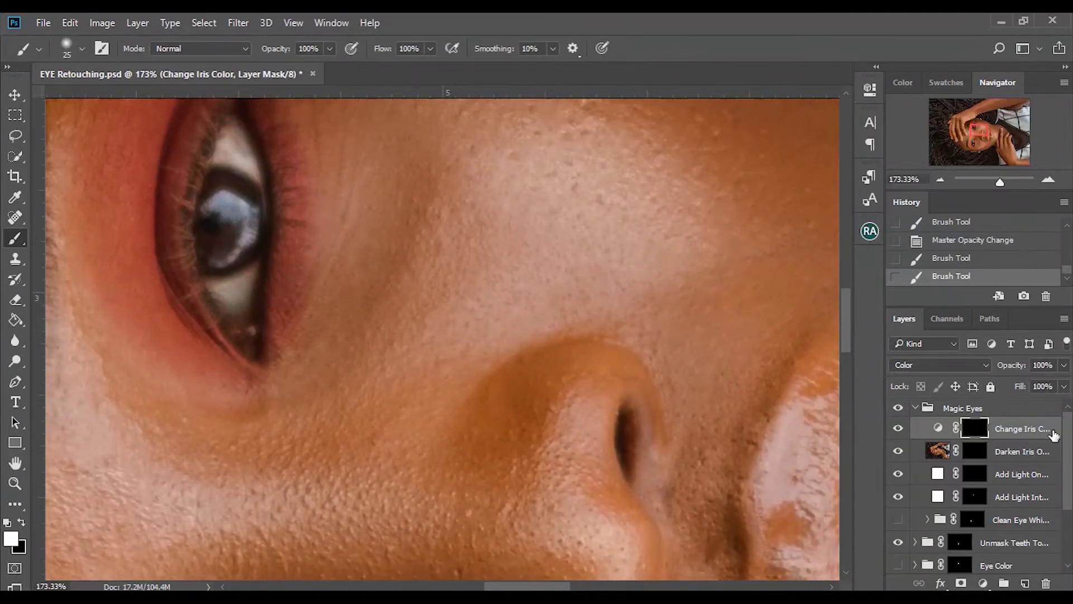
{"action": "mouse_move", "coordinate": [211, 224]}
{"action": "left_mouse_down"}
{"action": "mouse_move", "coordinate": [232, 240]}
{"action": "mouse_move", "coordinate": [201, 242]}
{"action": "mouse_move", "coordinate": [207, 253]}
{"action": "mouse_move", "coordinate": [230, 253]}
{"action": "mouse_move", "coordinate": [245, 236]}
{"action": "mouse_move", "coordinate": [241, 203]}
{"action": "mouse_move", "coordinate": [214, 185]}
{"action": "mouse_move", "coordinate": [207, 202]}
{"action": "mouse_move", "coordinate": [211, 184]}
{"action": "mouse_move", "coordinate": [218, 235]}
{"action": "left_mouse_up"}
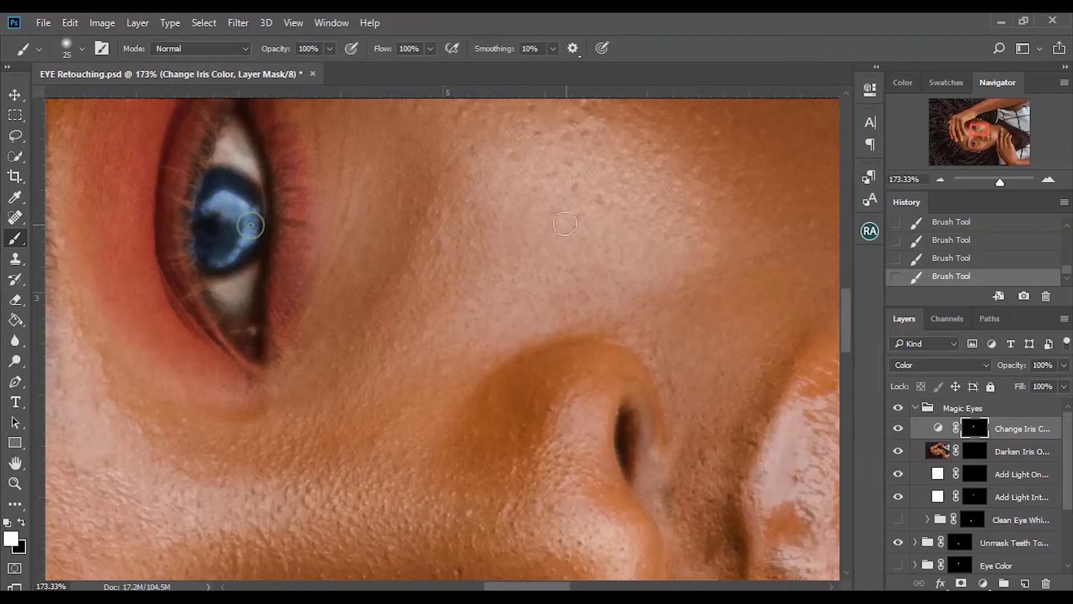
- Set the Change Iris Color Hue/Saturation adjustment to saturation 16 and hue 43
{"action": "left_click_drag", "start_coordinate": [998, 177], "coordinate": [991, 182]}
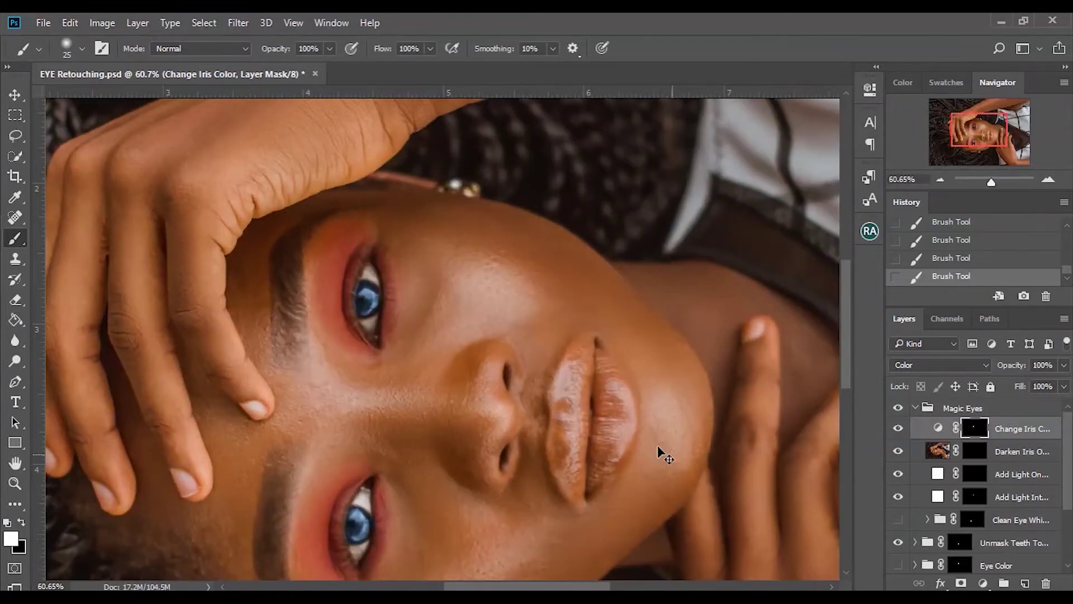
{"action": "key", "text": "ctrl+0"}
{"action": "key", "text": "ctrl+plus"}
{"action": "key", "text": "ctrl+plus"}
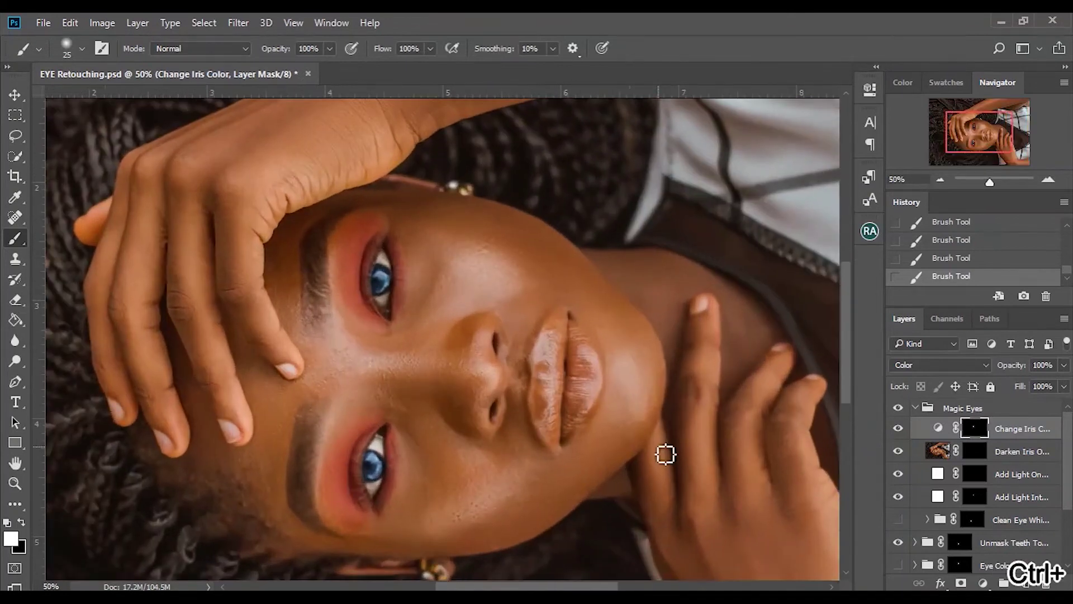
{"action": "double_click", "coordinate": [944, 433]}
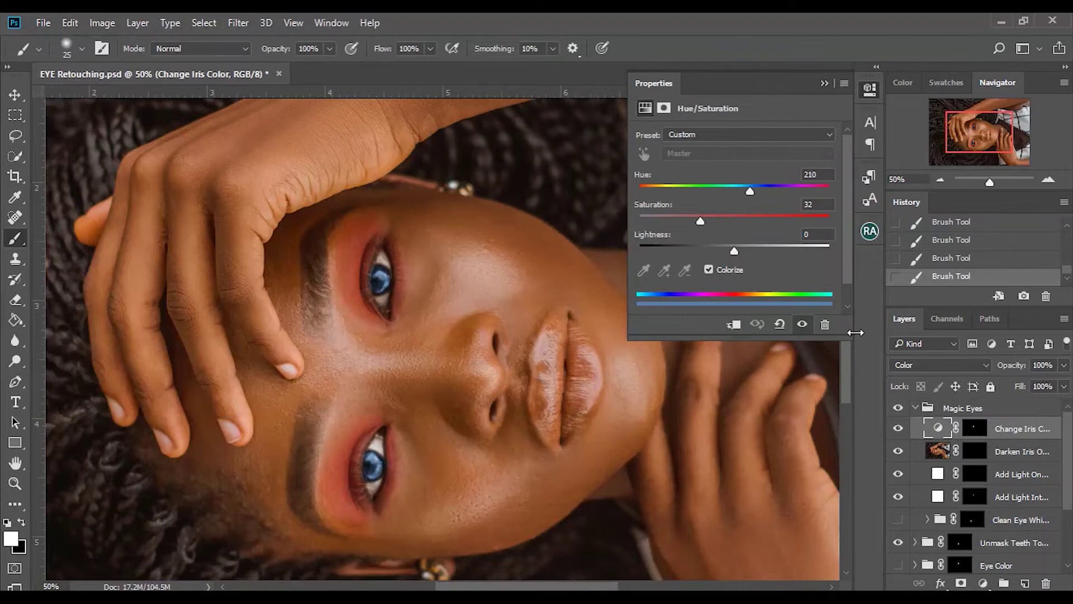
{"action": "left_click_drag", "start_coordinate": [681, 220], "coordinate": [668, 225]}
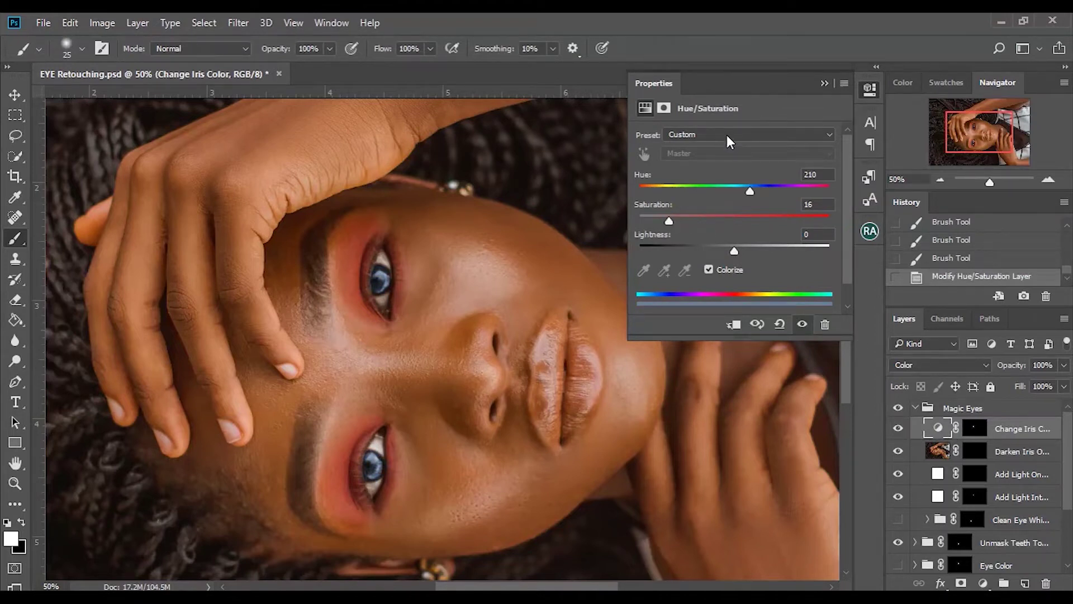
{"action": "left_click_drag", "start_coordinate": [750, 193], "coordinate": [663, 223]}
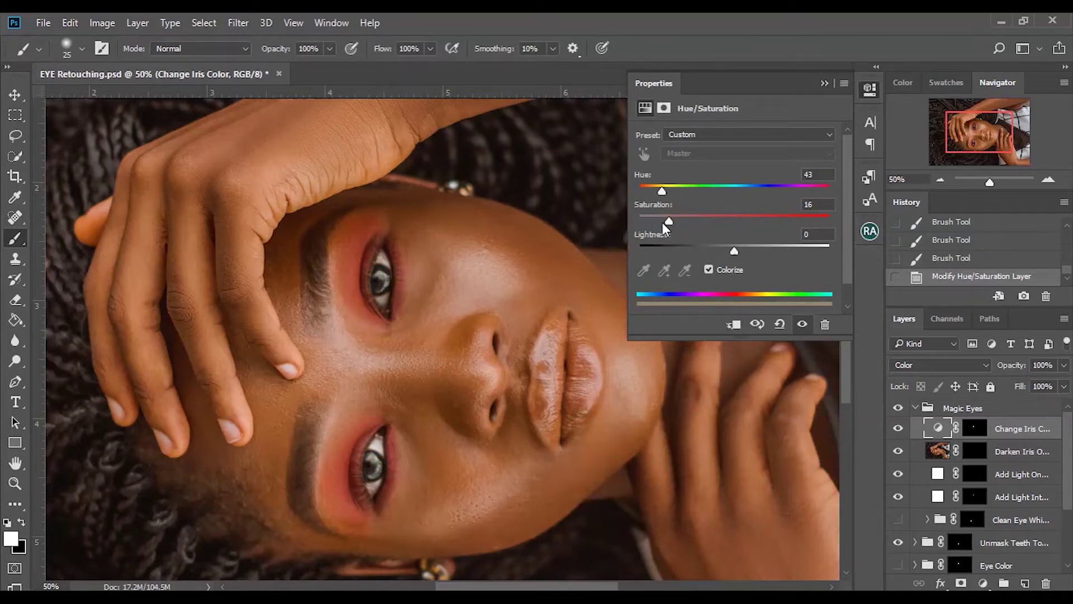
{"action": "left_click", "coordinate": [825, 83]}
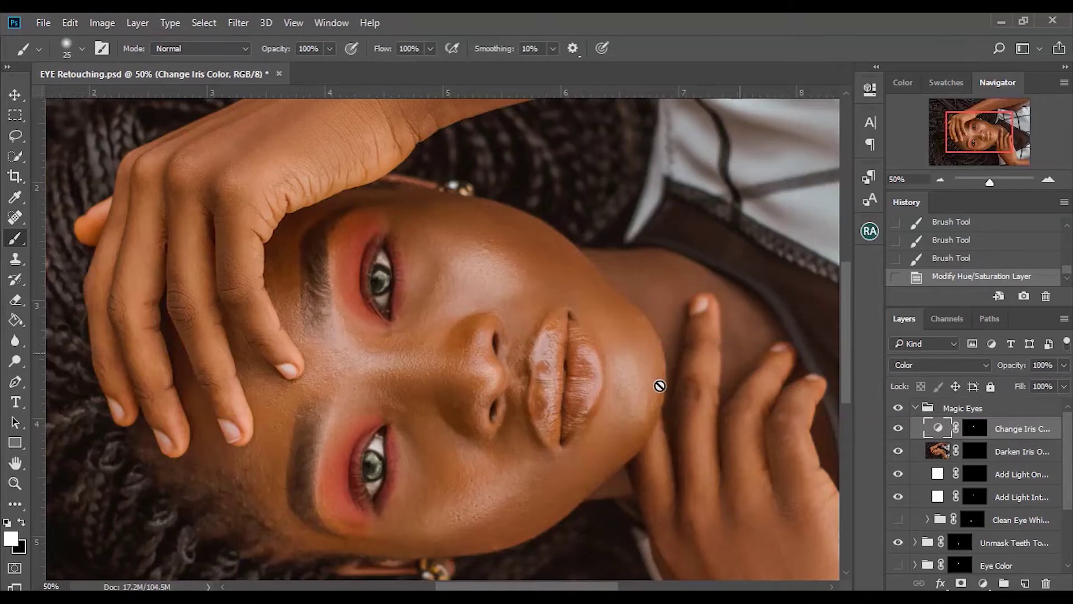
- Fit the whole portrait on screen and collapse the Magic Eyes group
{"action": "key", "text": "ctrl+0"}
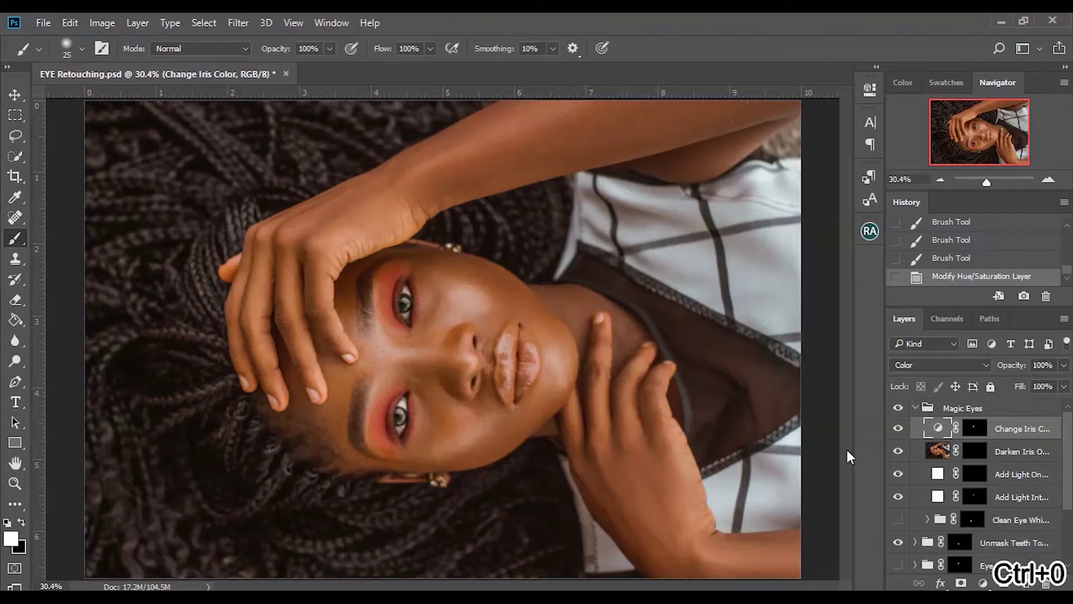
{"action": "left_click", "coordinate": [915, 409]}
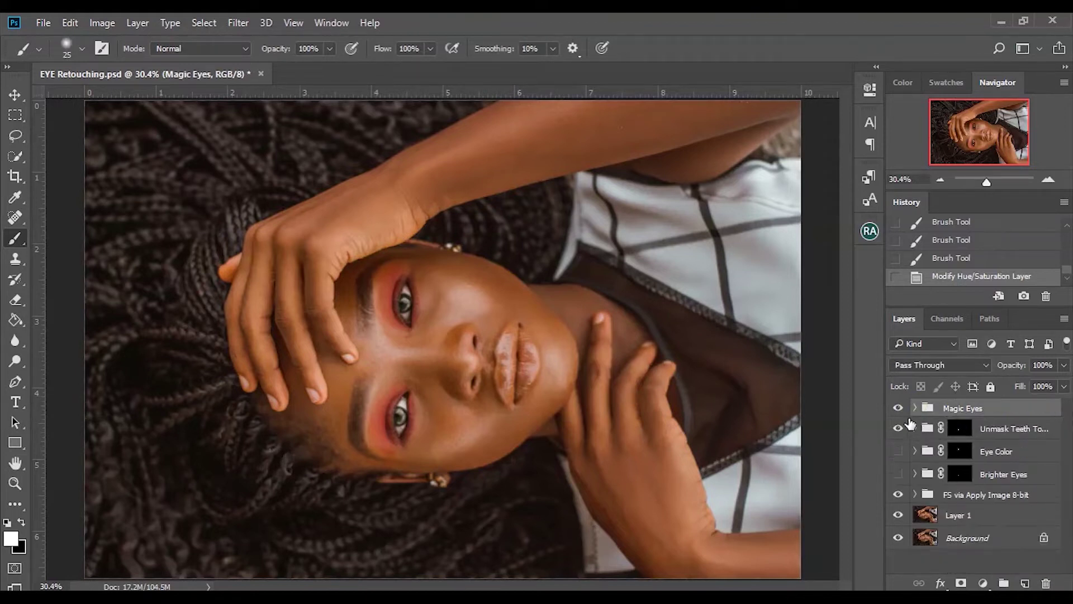
- Put the Magic Eyes group and the Unmask Teeth group below it together into a new layer group
{"action": "left_click", "coordinate": [899, 409]}
{"action": "left_click", "coordinate": [1017, 430], "text": "shift"}
{"action": "left_click_drag", "start_coordinate": [1002, 413], "coordinate": [1004, 584]}
- Rename the new layer group as "Retouching cademy" and close the Record audio window
{"action": "double_click", "coordinate": [957, 408]}
{"action": "type", "text": "Re"}
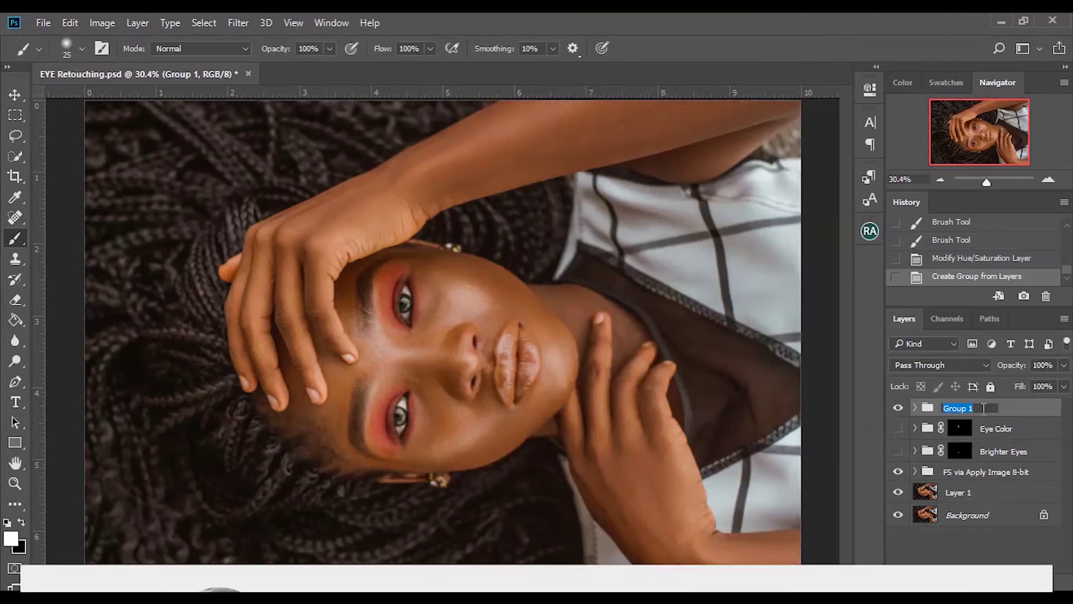
{"action": "type", "text": "touching"}
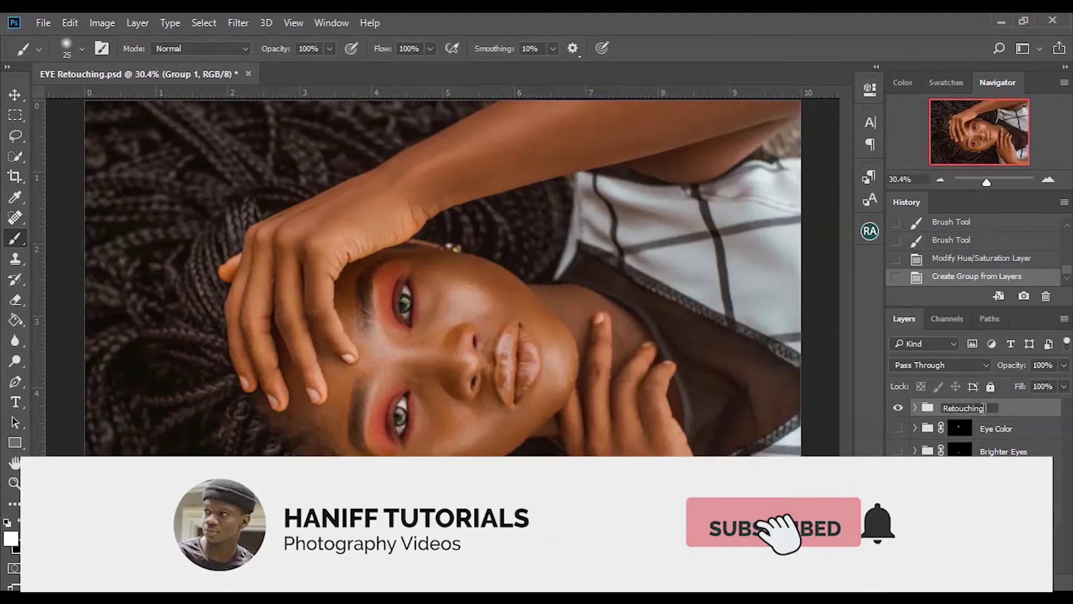
{"action": "type", "text": " cademy"}
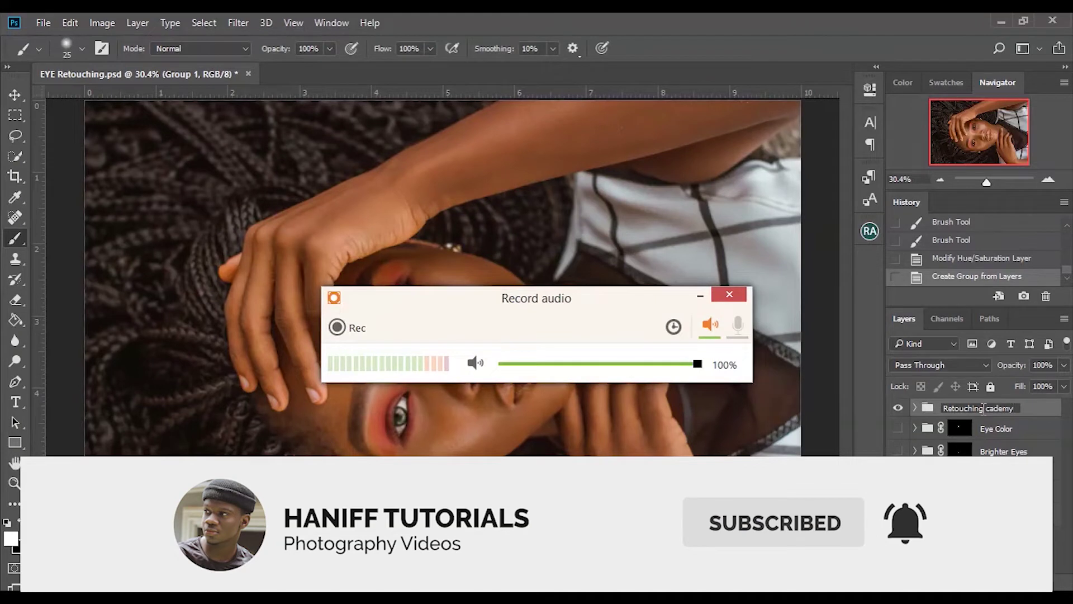
{"action": "left_click", "coordinate": [730, 294]}
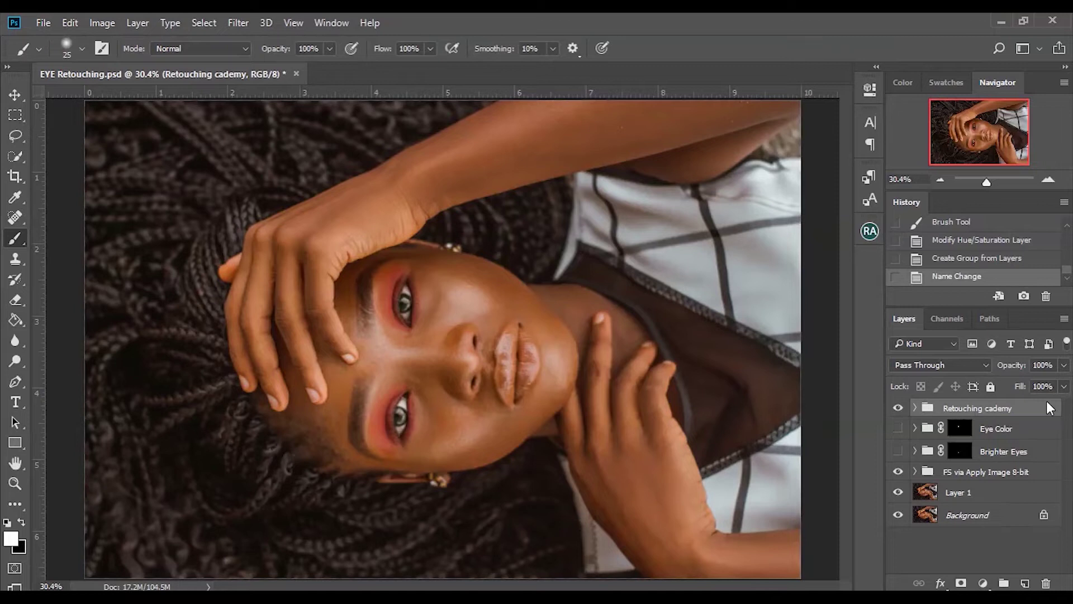
- Compare the portrait with and without the Retouching cademy group, and make the Brighter Eyes group visible
{"action": "left_click", "coordinate": [899, 409]}
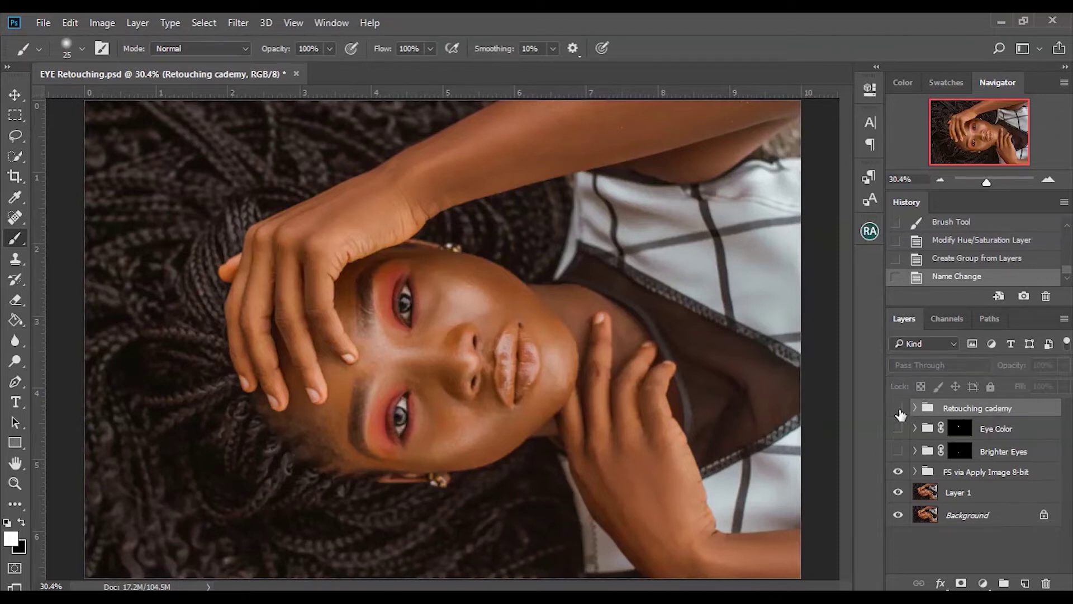
{"action": "left_click", "coordinate": [899, 409]}
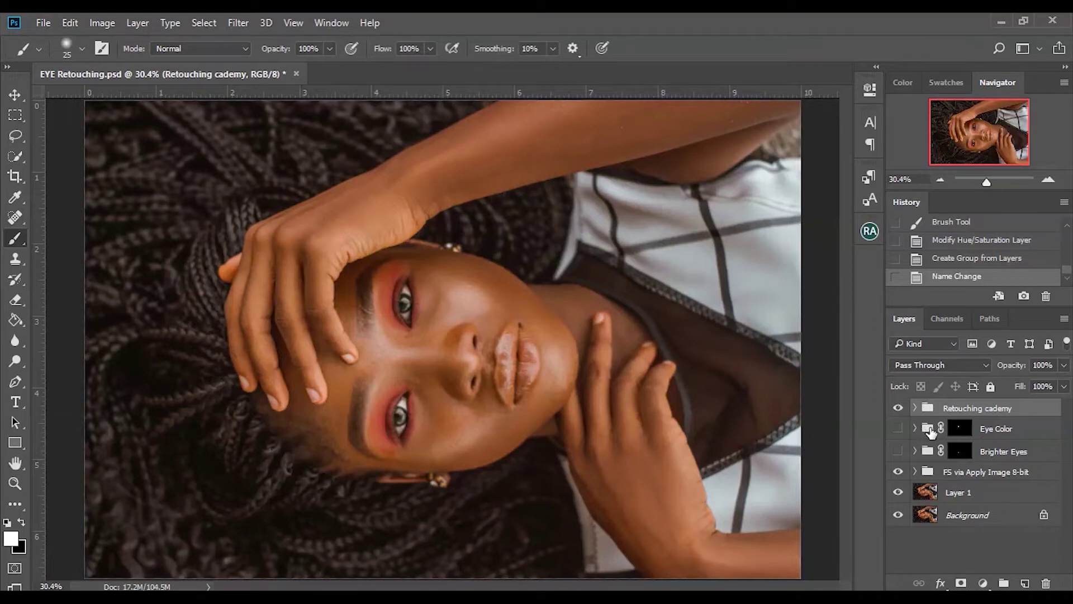
{"action": "left_click", "coordinate": [1003, 435]}
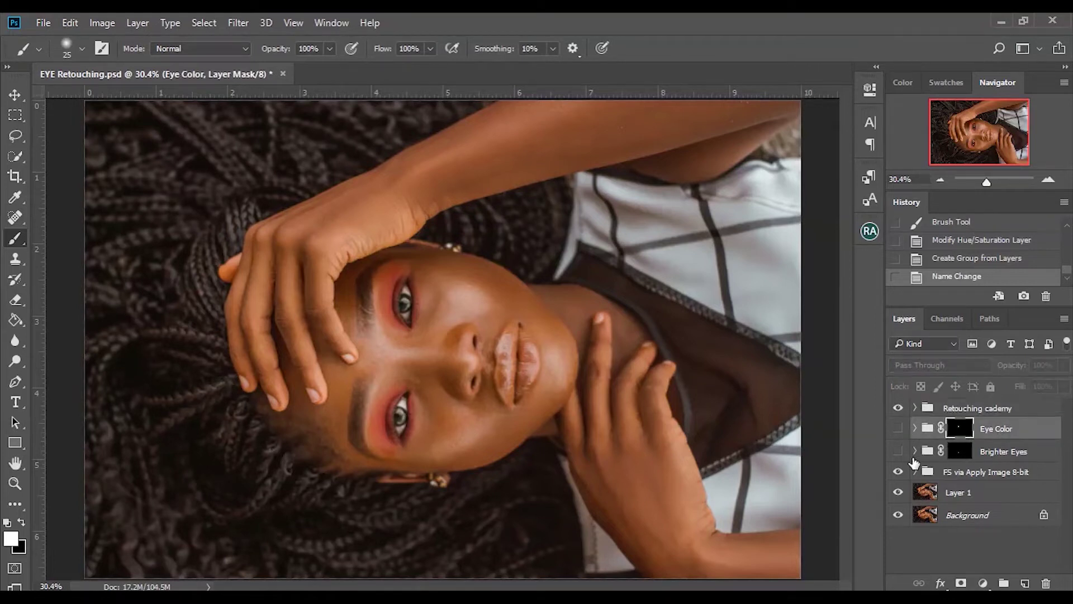
{"action": "left_click", "coordinate": [1010, 454]}
{"action": "left_click", "coordinate": [898, 452]}
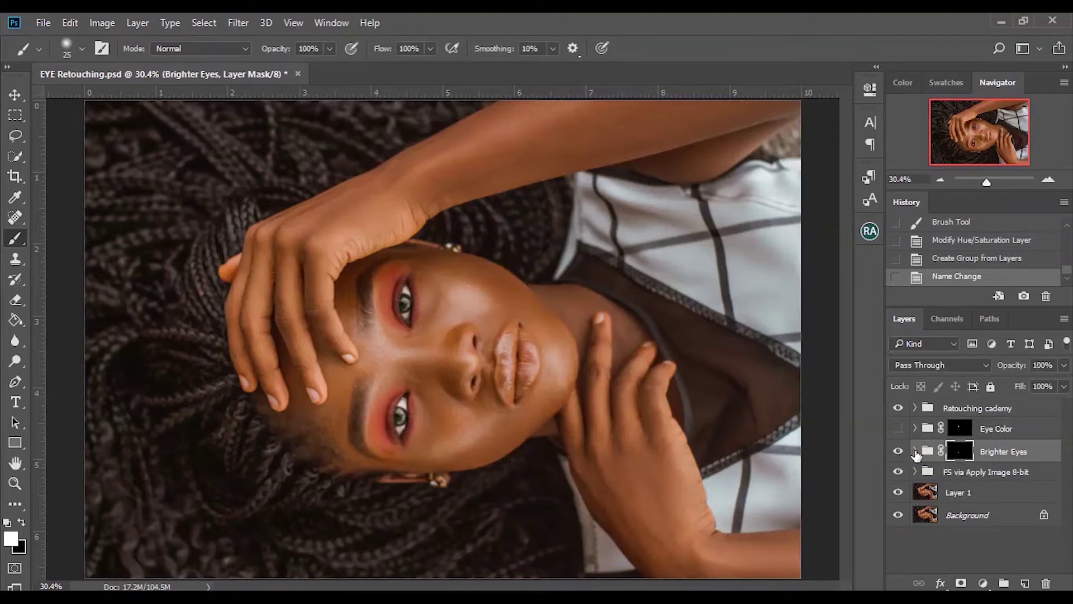
- Reshape the RGB curve of Curves 1 in the Brighter Eyes group by adjusting its shadow, midtone and highlight points
{"action": "left_click", "coordinate": [915, 452]}
{"action": "double_click", "coordinate": [974, 498]}
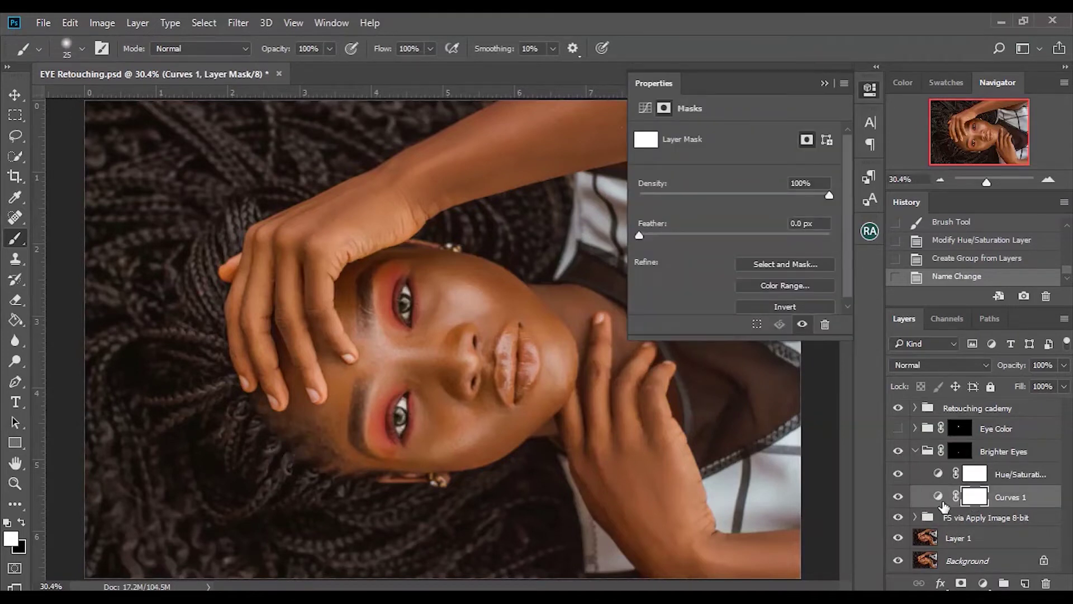
{"action": "left_click", "coordinate": [939, 497]}
{"action": "left_click_drag", "start_coordinate": [851, 199], "coordinate": [846, 223]}
{"action": "mouse_move", "coordinate": [706, 248]}
{"action": "left_mouse_down"}
{"action": "mouse_move", "coordinate": [700, 237]}
{"action": "mouse_move", "coordinate": [703, 246]}
{"action": "left_mouse_up"}
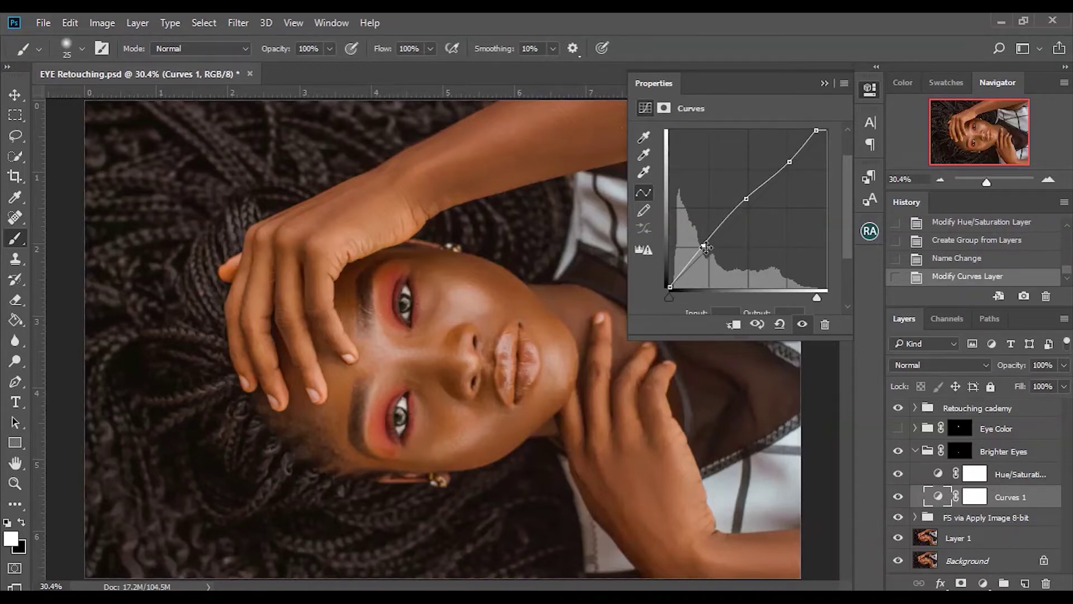
{"action": "left_click_drag", "start_coordinate": [749, 201], "coordinate": [745, 199]}
{"action": "left_click_drag", "start_coordinate": [790, 162], "coordinate": [787, 159]}
- Compare the portrait with and without Curves 1, fine-tune the curve's shadow point and close its properties
{"action": "left_click", "coordinate": [898, 499]}
{"action": "left_click", "coordinate": [898, 498]}
{"action": "left_click_drag", "start_coordinate": [705, 245], "coordinate": [706, 244]}
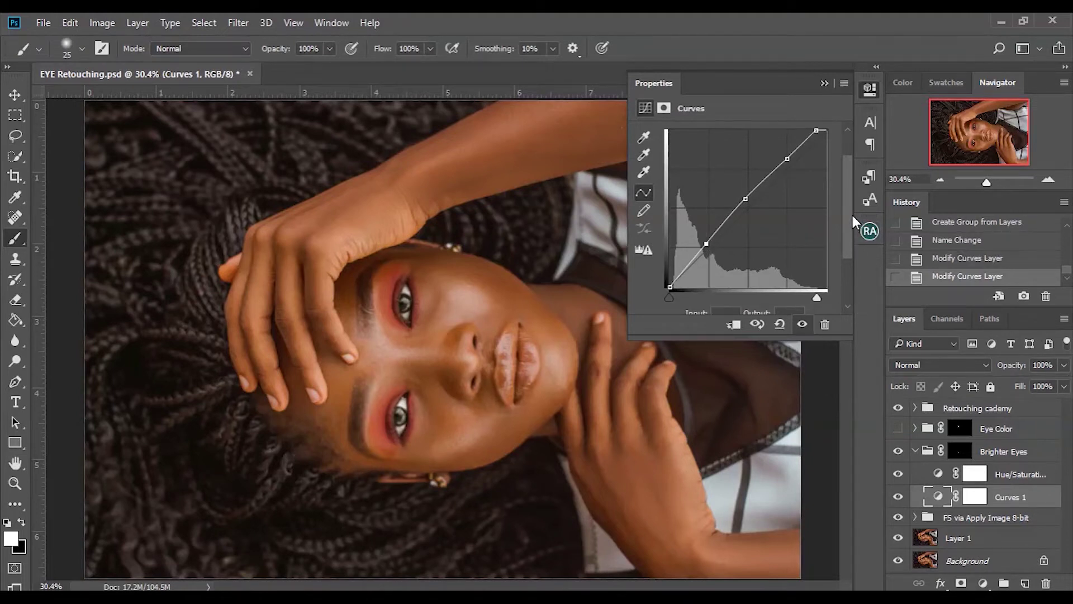
{"action": "mouse_move", "coordinate": [850, 204]}
{"action": "left_mouse_down"}
{"action": "mouse_move", "coordinate": [850, 184]}
{"action": "mouse_move", "coordinate": [850, 240]}
{"action": "mouse_move", "coordinate": [851, 193]}
{"action": "left_mouse_up"}
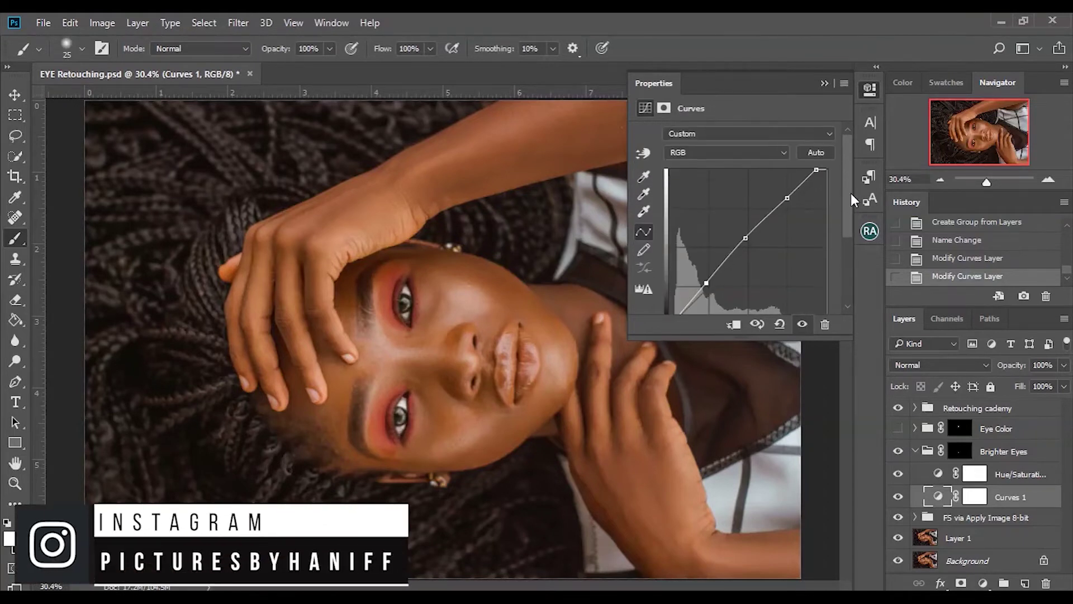
{"action": "left_click", "coordinate": [826, 83]}
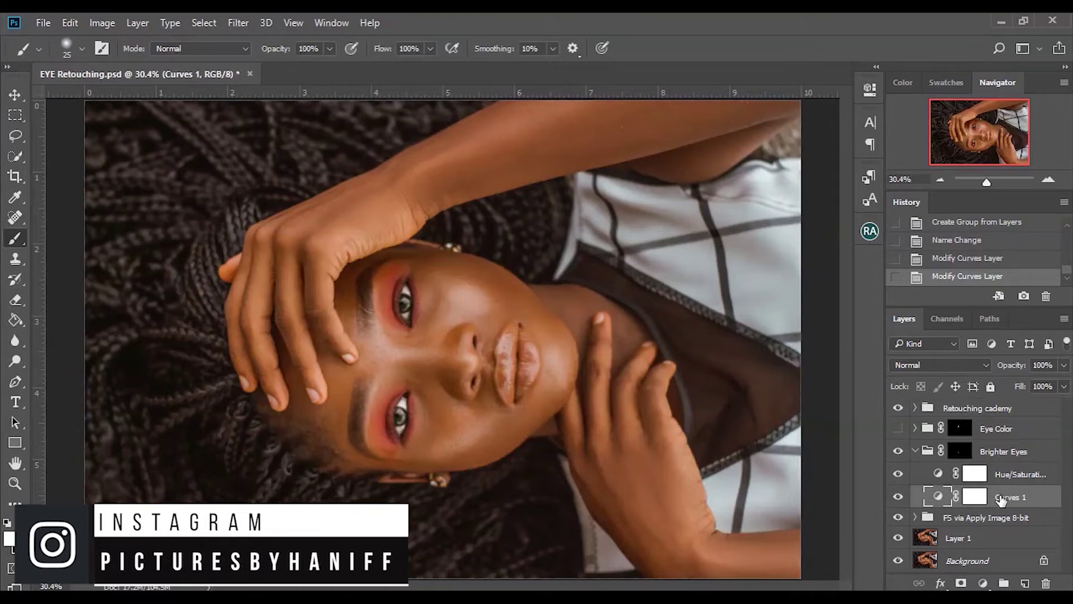
- Move the Curves 1 layer out of the Brighter Eyes group and place it directly beneath that group
{"action": "left_click", "coordinate": [929, 454]}
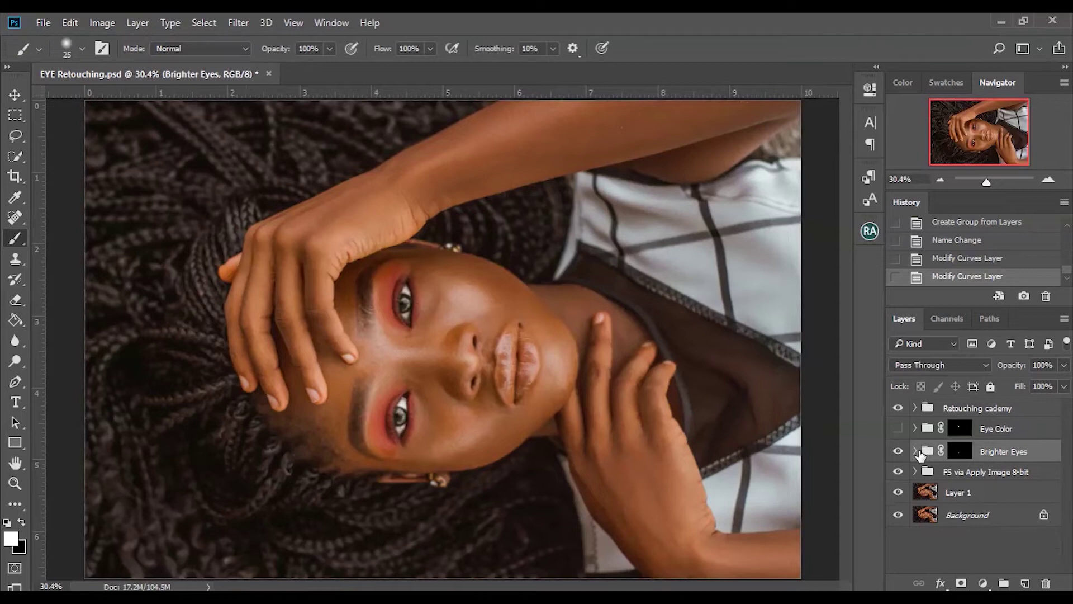
{"action": "left_click_drag", "start_coordinate": [1018, 499], "coordinate": [1001, 532]}
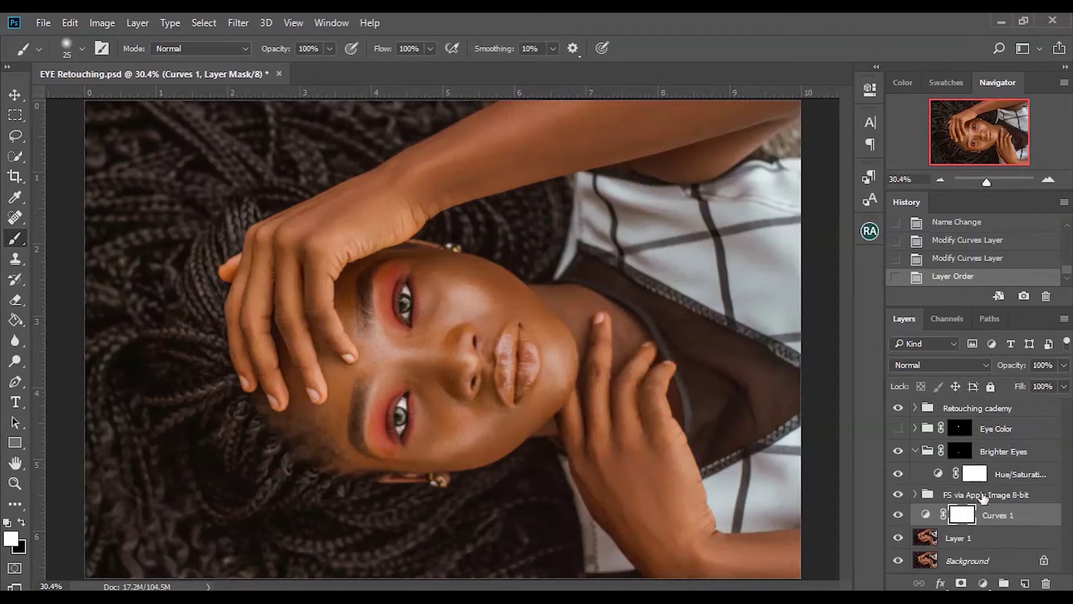
{"action": "left_click", "coordinate": [915, 451]}
{"action": "left_click_drag", "start_coordinate": [1013, 498], "coordinate": [1007, 468]}
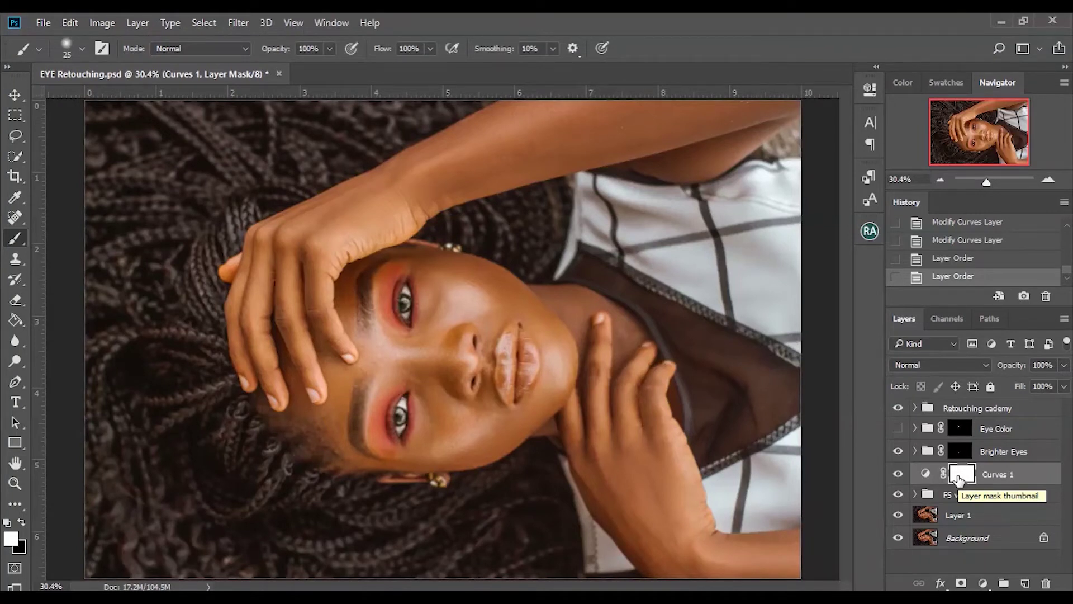
- Put the Curves 1 layer into its own group and add a black layer mask to that group
{"action": "left_click_drag", "start_coordinate": [960, 479], "coordinate": [1004, 583]}
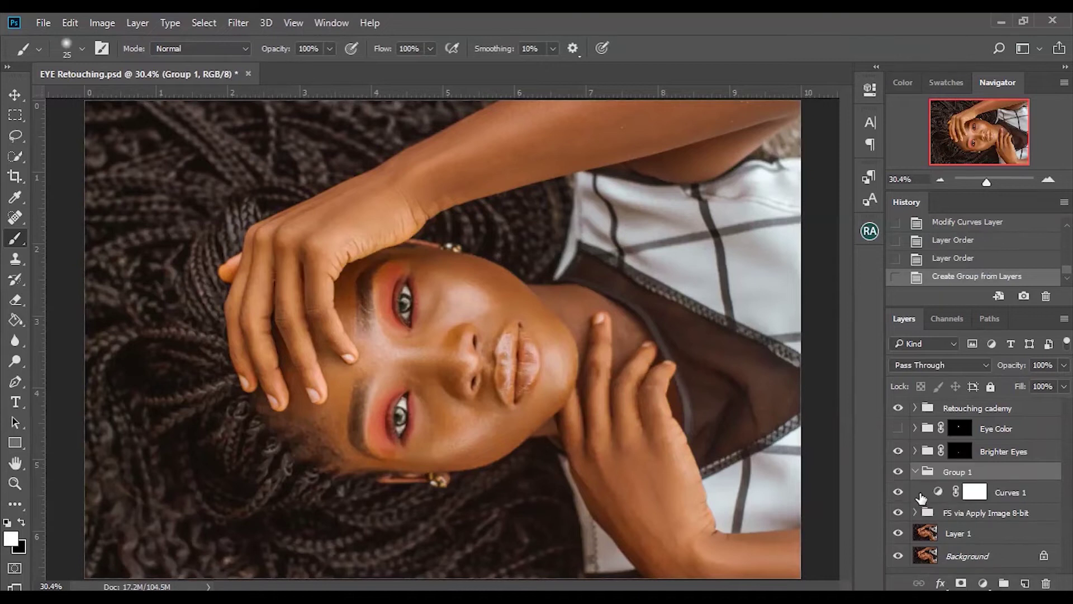
{"action": "left_click", "coordinate": [916, 471]}
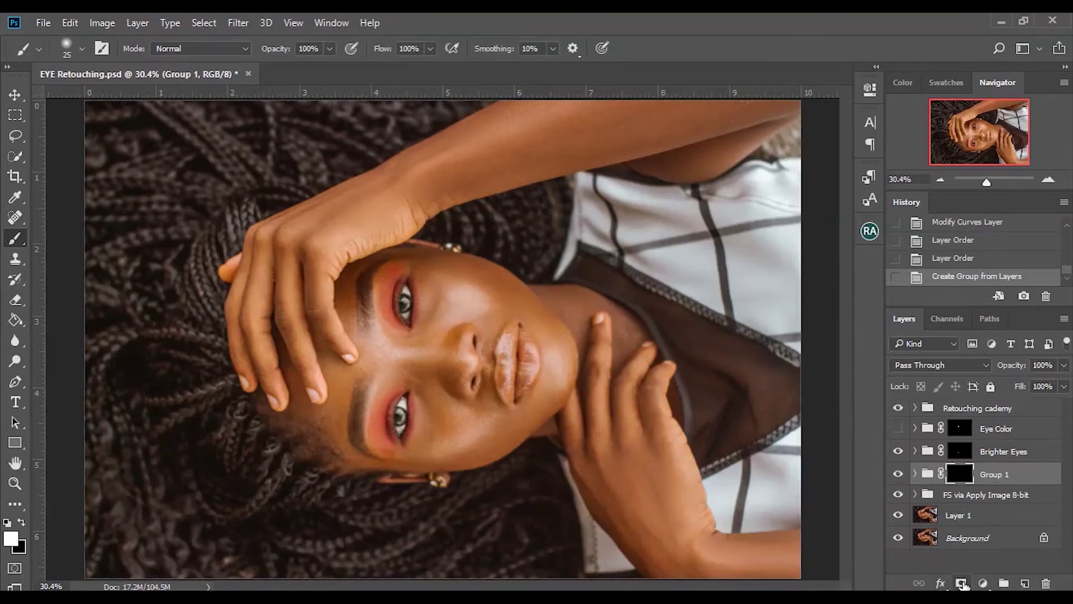
{"action": "left_click", "coordinate": [962, 583], "text": "alt"}
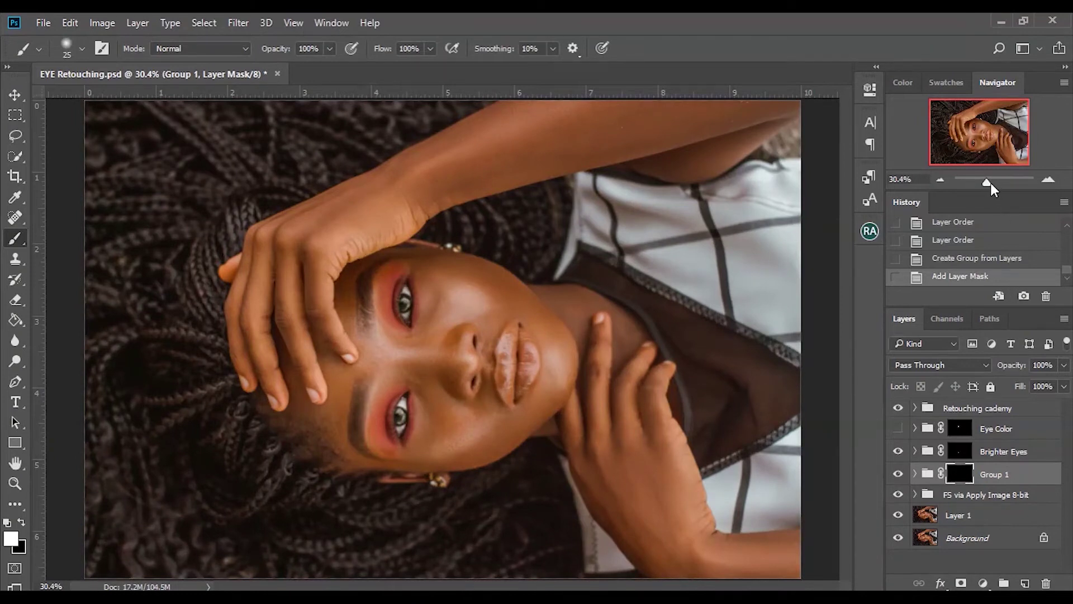
- Hide the Retouching cademy group and brush white over the whites of both eyes on Group 1's mask
{"action": "left_click_drag", "start_coordinate": [991, 182], "coordinate": [994, 183]}
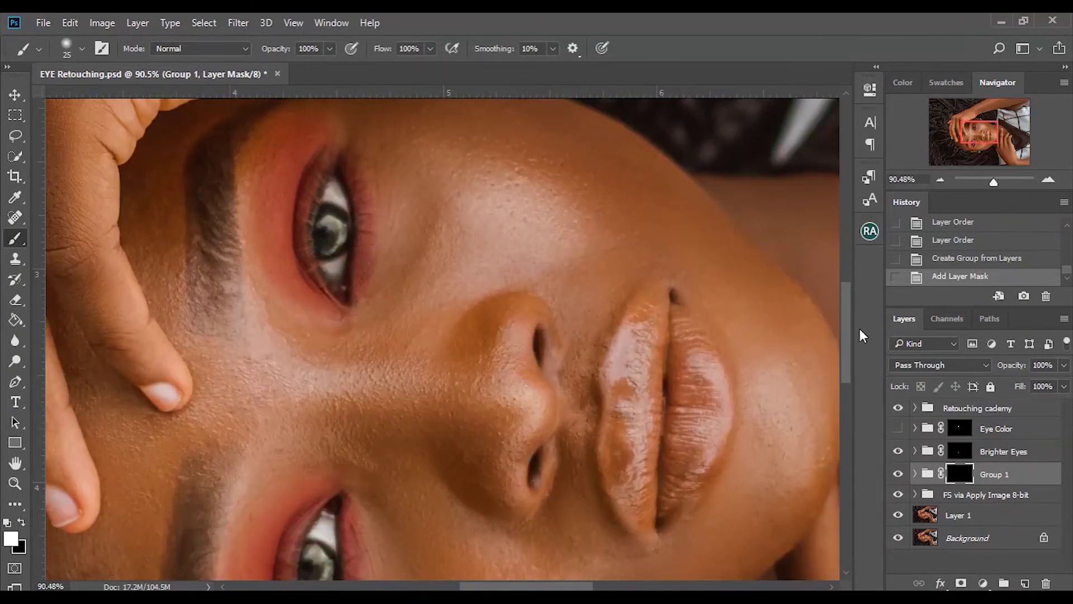
{"action": "left_click", "coordinate": [898, 408]}
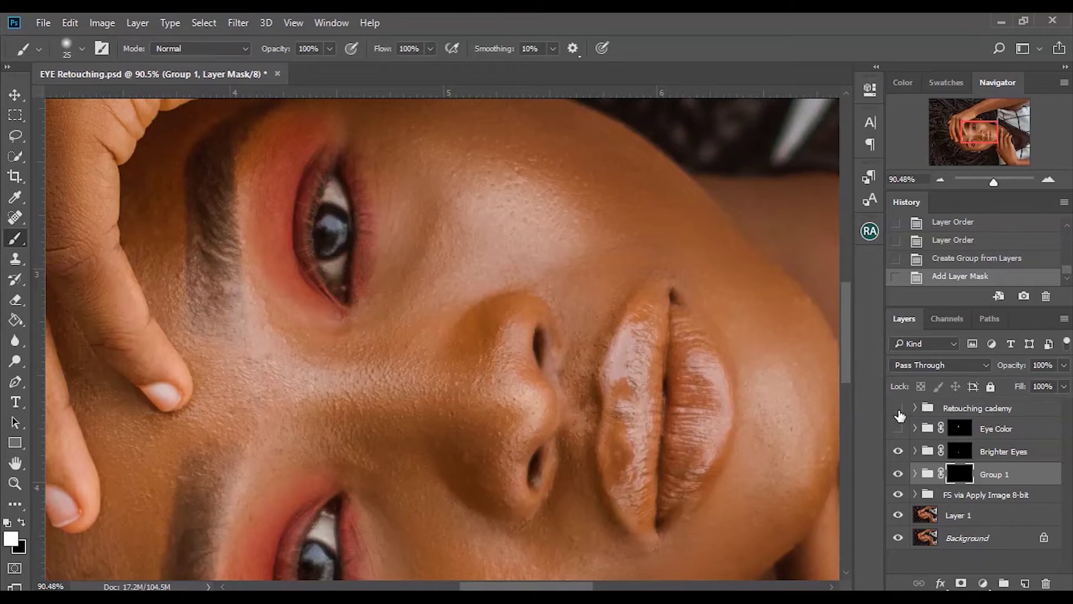
{"action": "left_click_drag", "start_coordinate": [845, 345], "coordinate": [844, 376]}
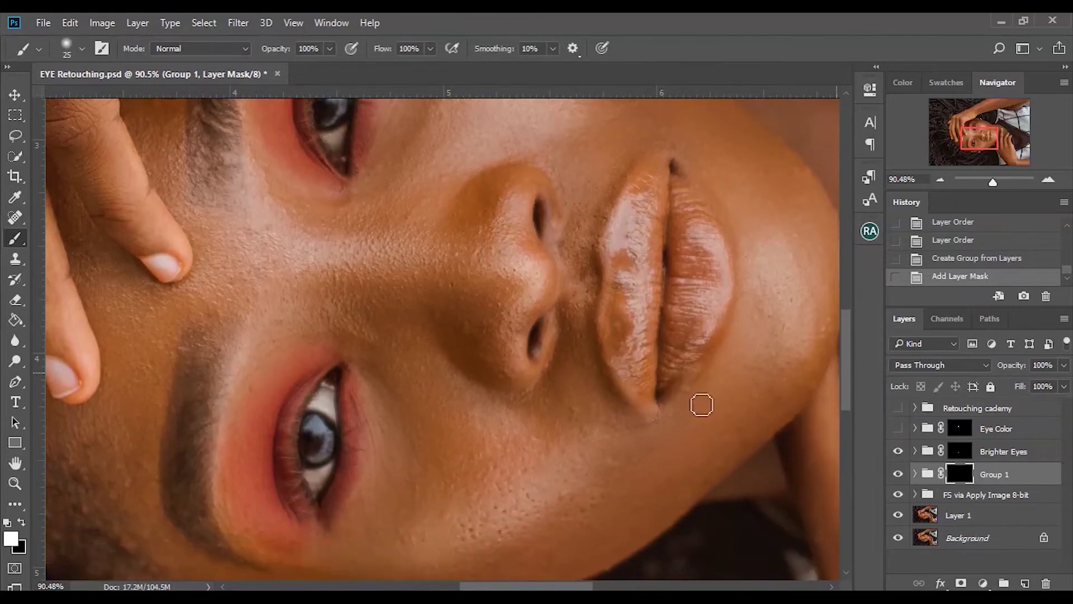
{"action": "left_click_drag", "start_coordinate": [1010, 177], "coordinate": [994, 182]}
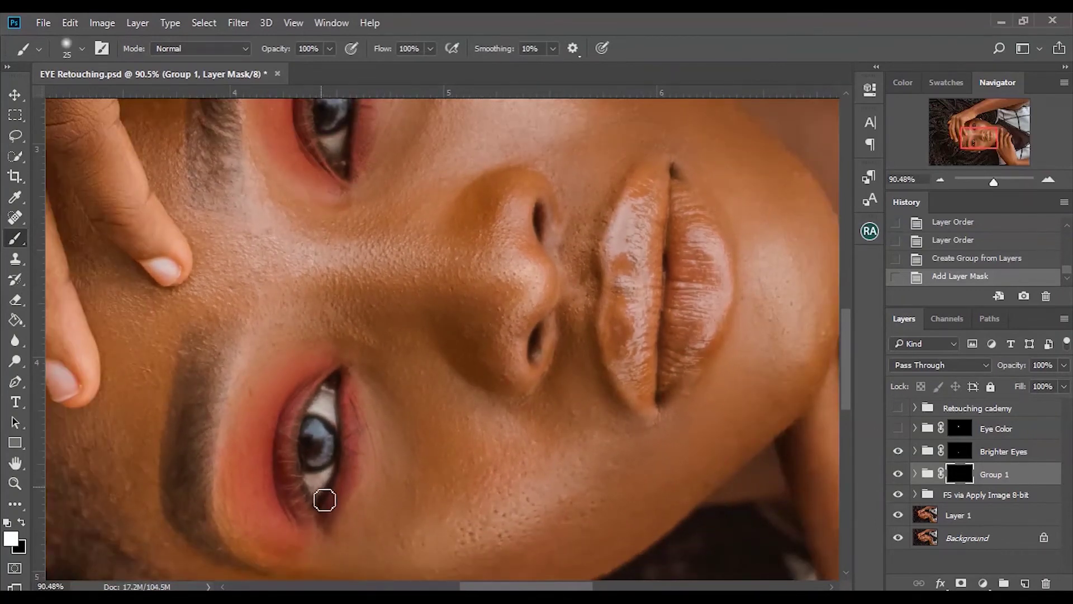
{"action": "left_click_drag", "start_coordinate": [319, 502], "coordinate": [331, 486]}
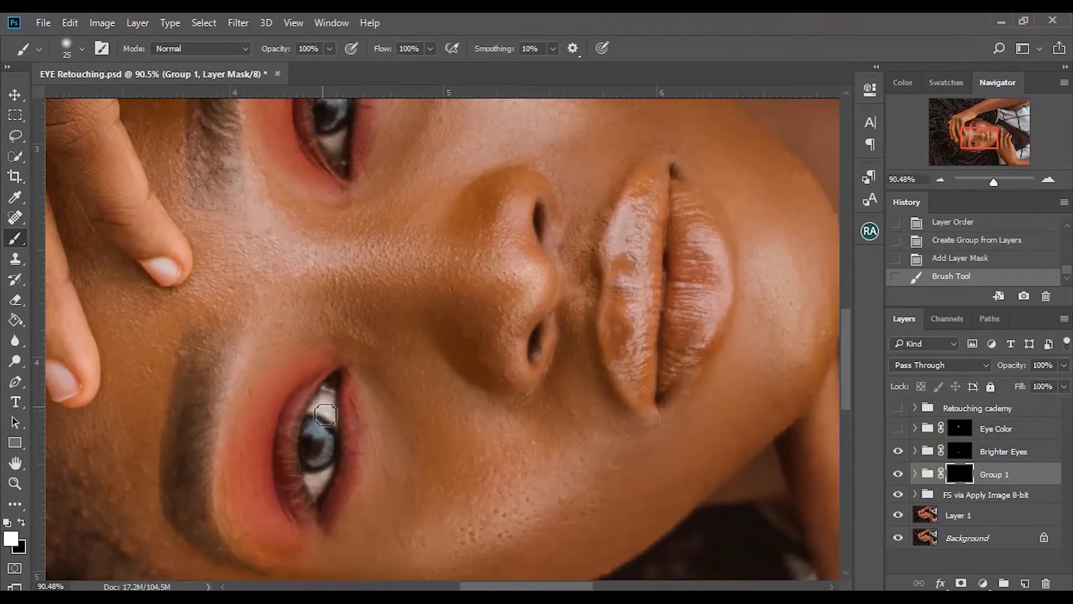
{"action": "mouse_move", "coordinate": [324, 404]}
{"action": "left_mouse_down"}
{"action": "mouse_move", "coordinate": [332, 420]}
{"action": "mouse_move", "coordinate": [329, 394]}
{"action": "left_mouse_up"}
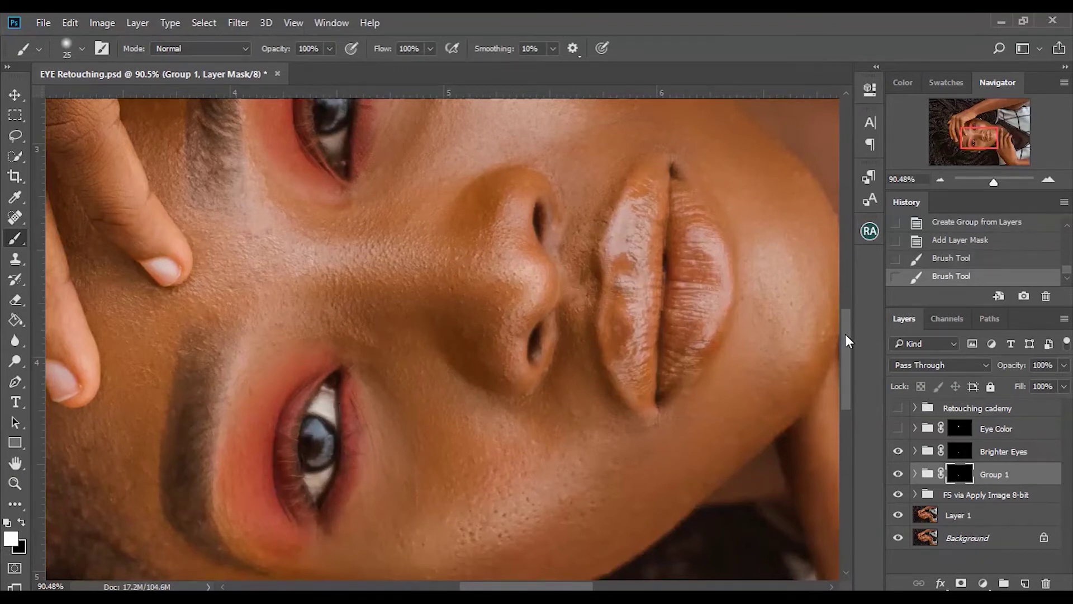
{"action": "left_click_drag", "start_coordinate": [845, 333], "coordinate": [843, 310]}
{"action": "mouse_move", "coordinate": [343, 259]}
{"action": "left_mouse_down"}
{"action": "mouse_move", "coordinate": [338, 276]}
{"action": "mouse_move", "coordinate": [344, 203]}
{"action": "mouse_move", "coordinate": [333, 184]}
{"action": "mouse_move", "coordinate": [326, 196]}
{"action": "mouse_move", "coordinate": [366, 224]}
{"action": "left_mouse_up"}
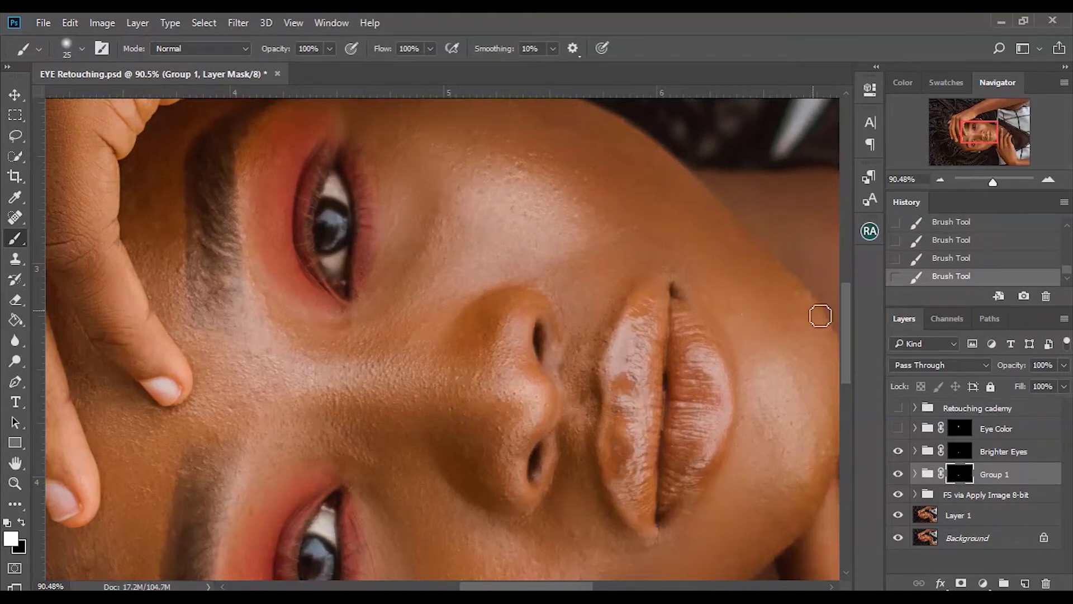
{"action": "mouse_move", "coordinate": [848, 305]}
{"action": "left_mouse_down"}
{"action": "mouse_move", "coordinate": [848, 364]}
{"action": "mouse_move", "coordinate": [849, 317]}
{"action": "left_mouse_up"}
{"action": "key", "text": "ctrl+minus"}
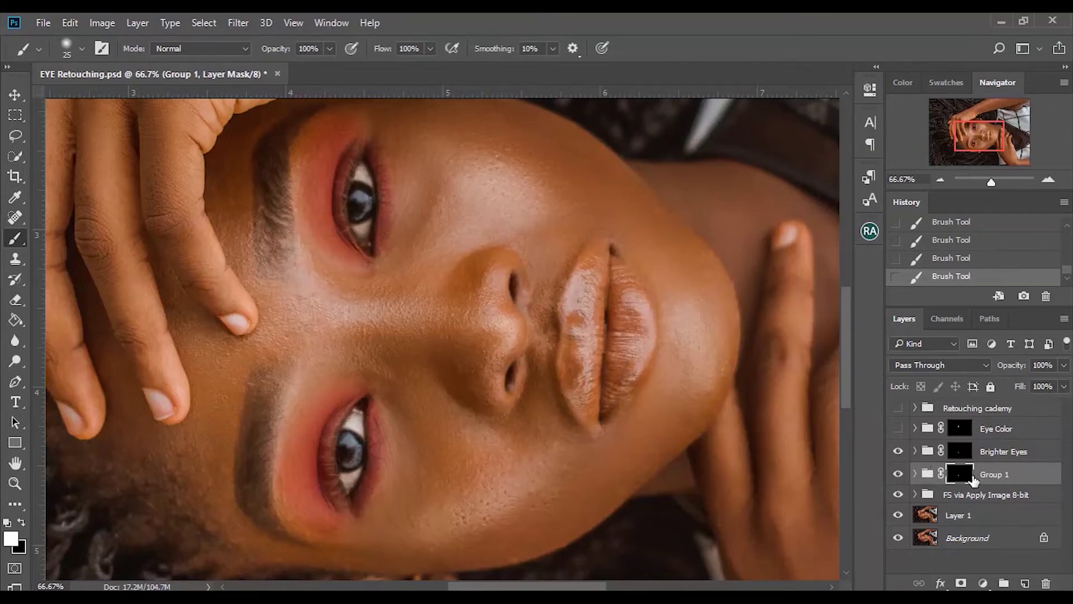
- Raise the shadow point of the RGB curve in Group 1's Curves 1 adjustment and collapse the group
{"action": "left_click", "coordinate": [915, 474]}
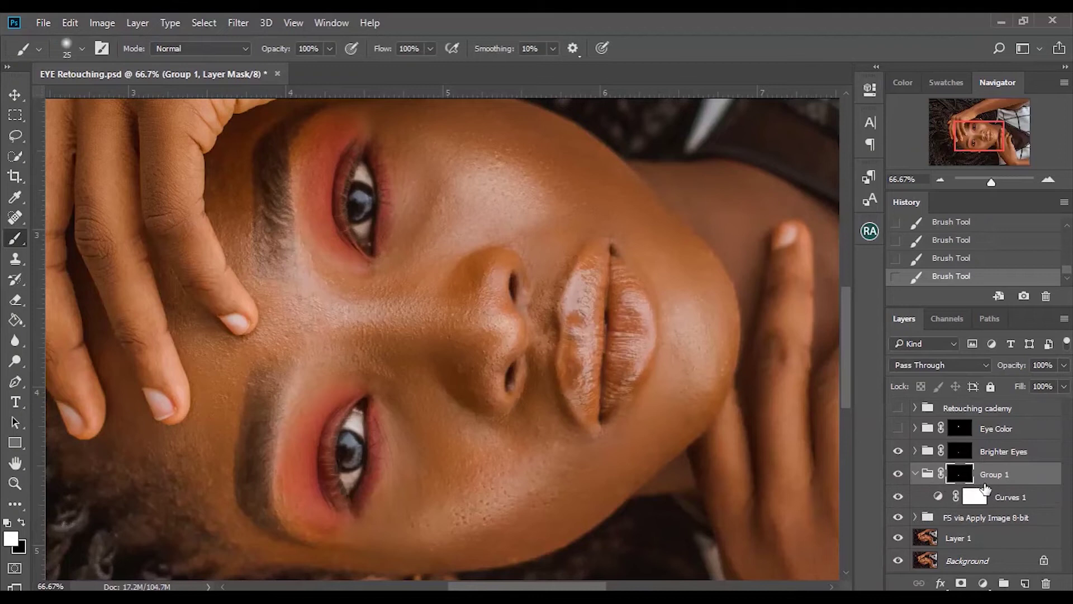
{"action": "left_click", "coordinate": [915, 474]}
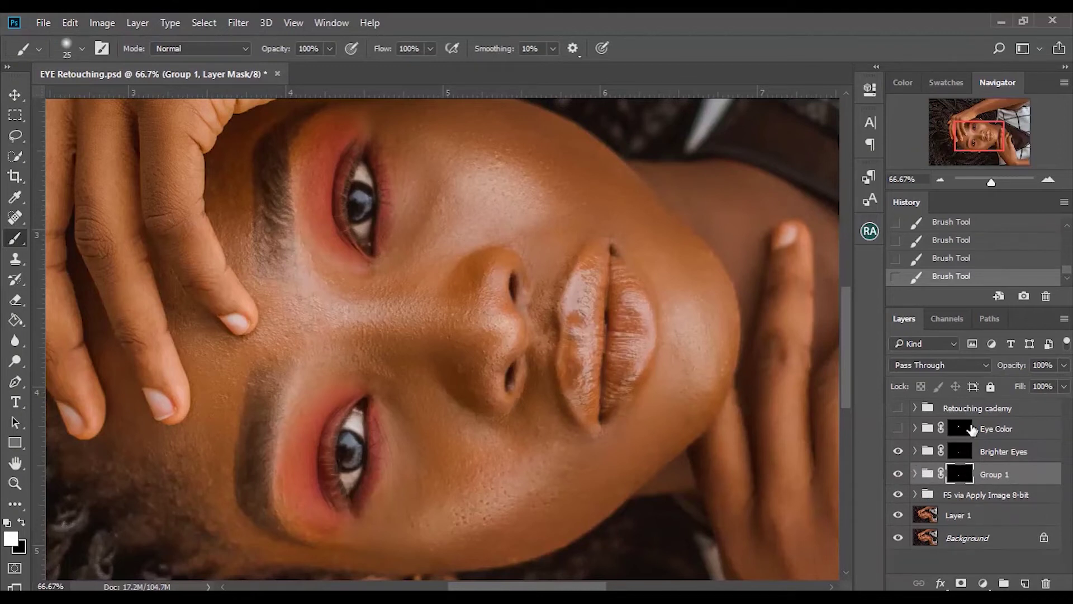
{"action": "left_click", "coordinate": [915, 475]}
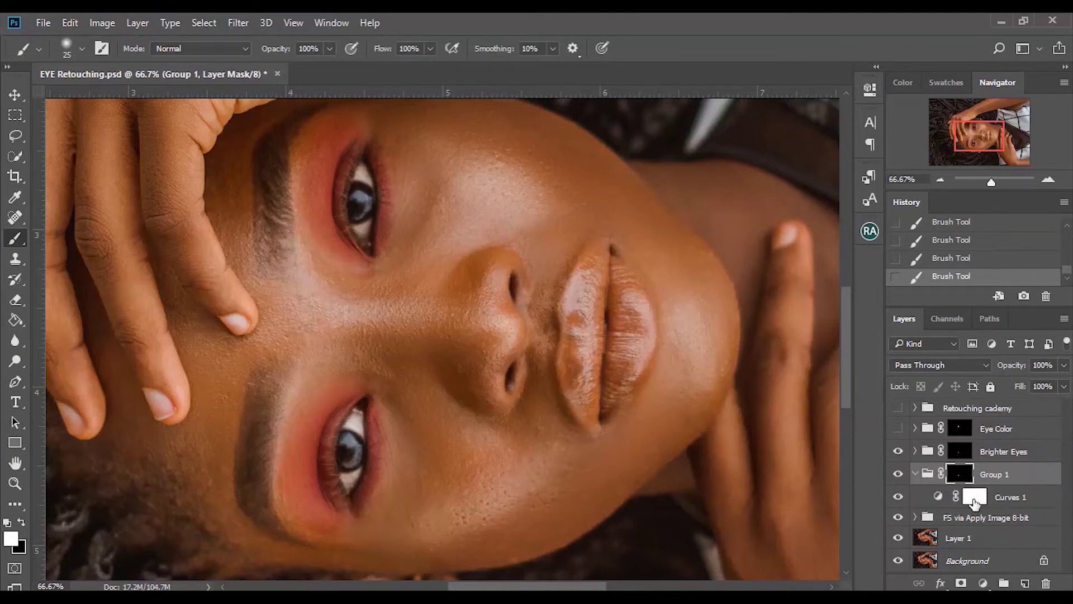
{"action": "double_click", "coordinate": [977, 503]}
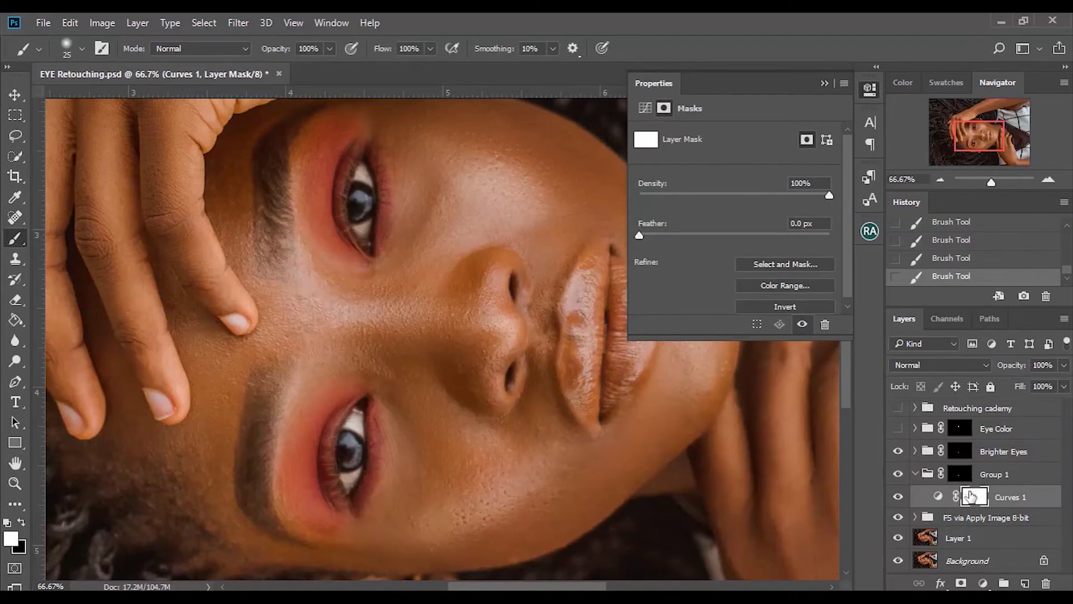
{"action": "left_click", "coordinate": [938, 497]}
{"action": "left_click_drag", "start_coordinate": [703, 286], "coordinate": [701, 262]}
{"action": "left_click_drag", "start_coordinate": [706, 274], "coordinate": [722, 260]}
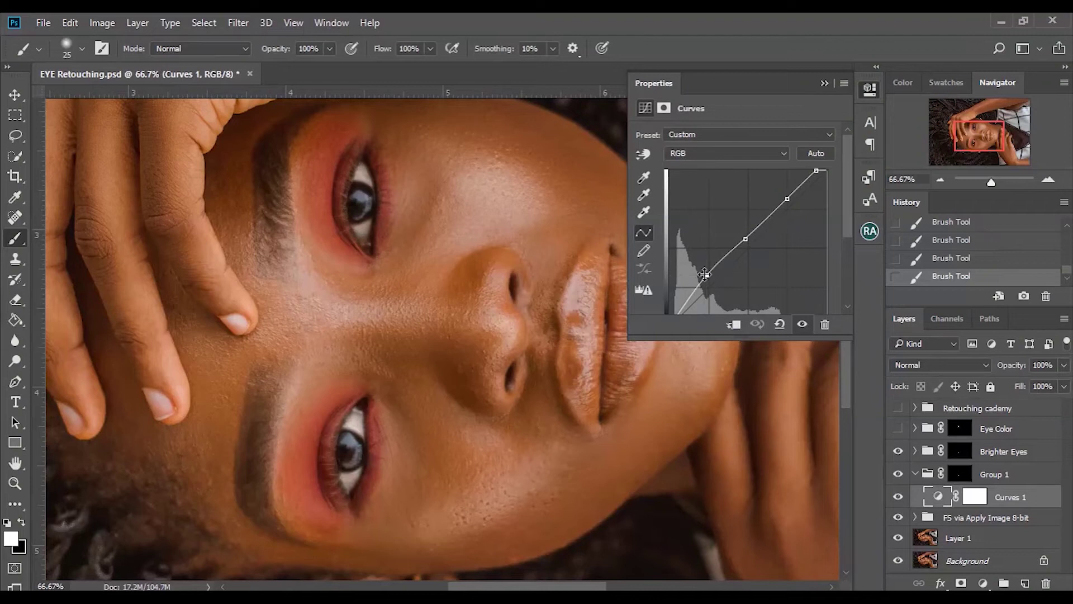
{"action": "left_click", "coordinate": [826, 82]}
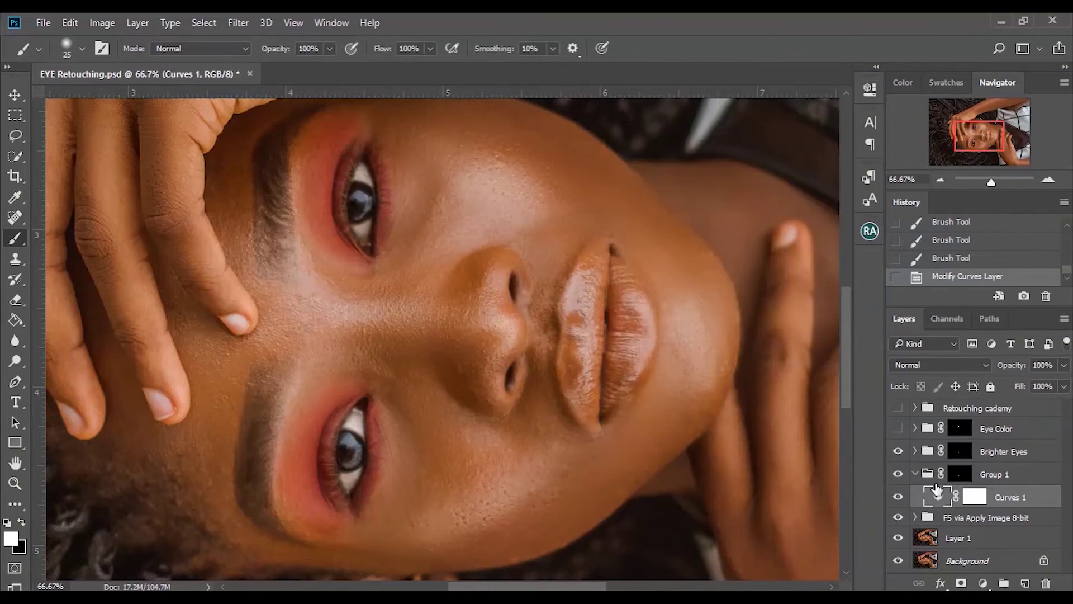
{"action": "left_click", "coordinate": [915, 474]}
- Set the master saturation to -45 in the Brighter Eyes group's Hue/Saturation adjustment
{"action": "left_click", "coordinate": [916, 452]}
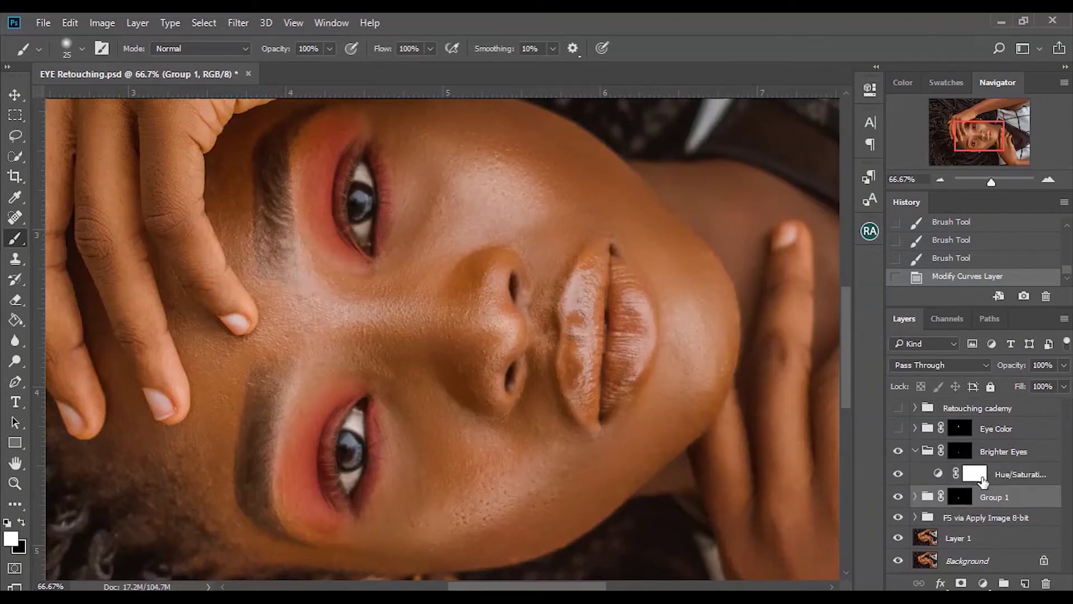
{"action": "left_click", "coordinate": [975, 475]}
{"action": "double_click", "coordinate": [974, 475]}
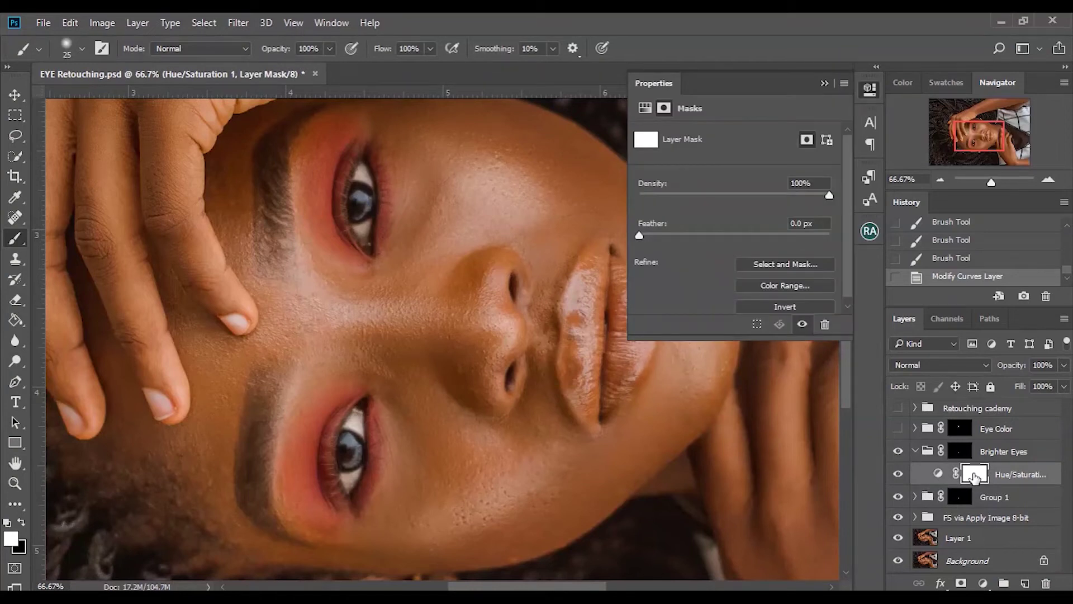
{"action": "left_click", "coordinate": [939, 474]}
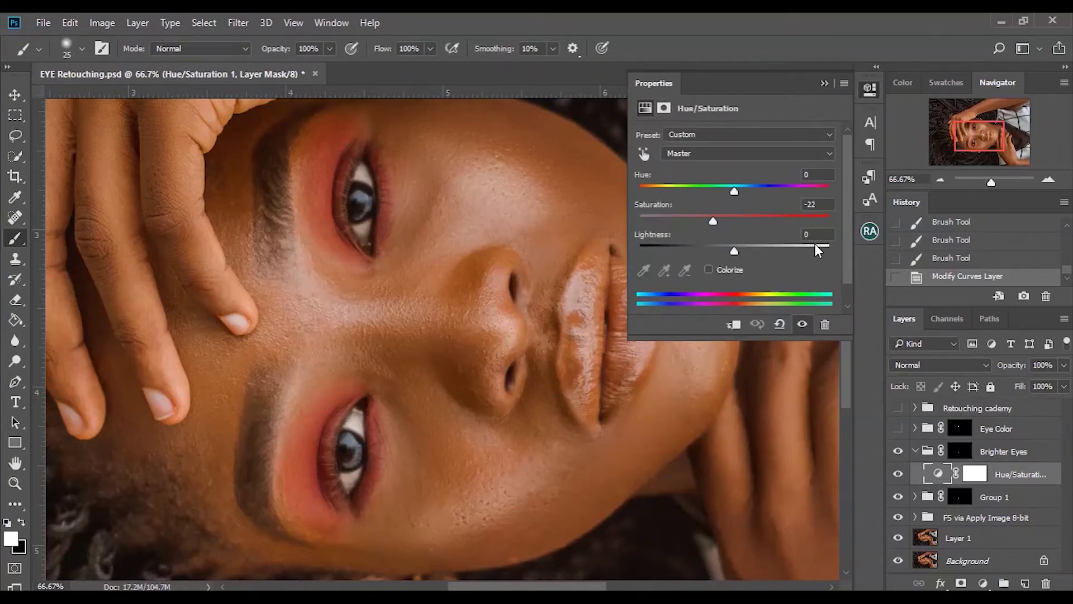
{"action": "mouse_move", "coordinate": [703, 219]}
{"action": "left_mouse_down"}
{"action": "mouse_move", "coordinate": [677, 220]}
{"action": "mouse_move", "coordinate": [693, 219]}
{"action": "left_mouse_up"}
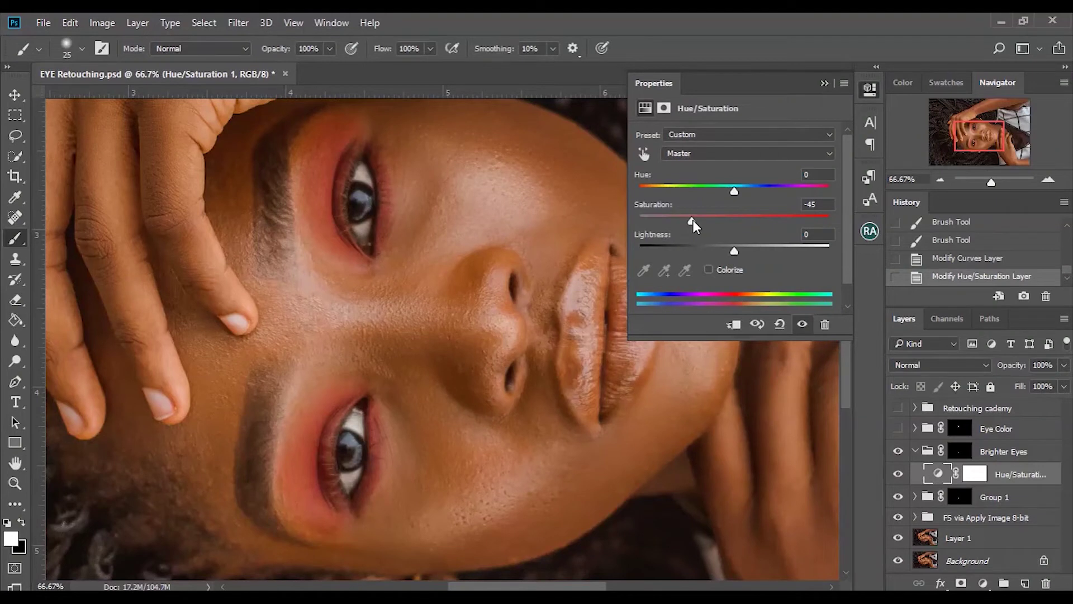
- Lower the Yellows saturation strongly and fine-tune the Yellows lightness in the same Hue/Saturation adjustment, and collapse the Brighter Eyes group
{"action": "left_click", "coordinate": [696, 150]}
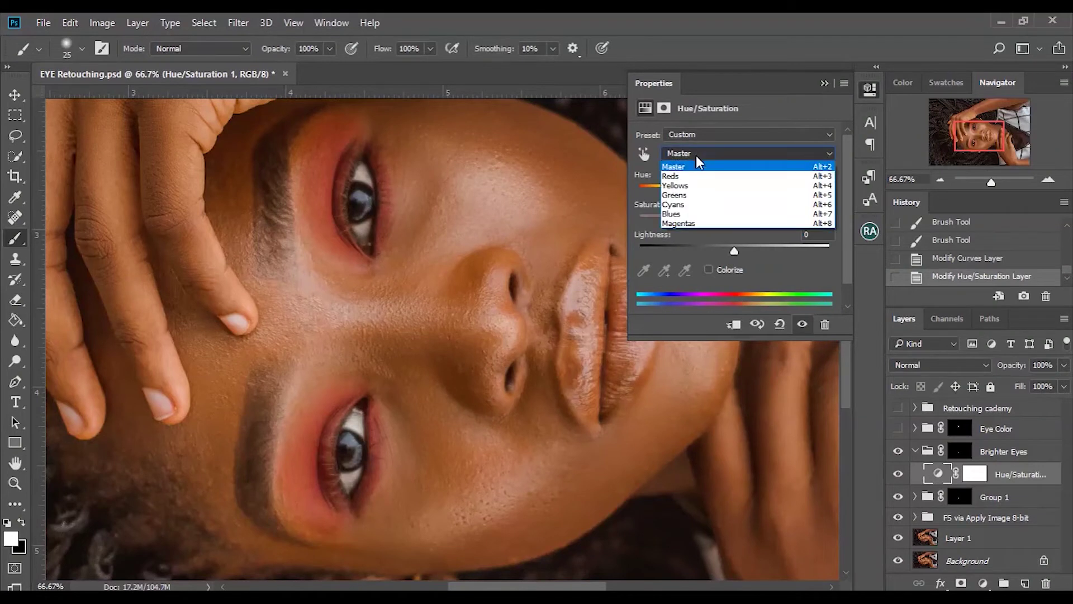
{"action": "left_click", "coordinate": [703, 186]}
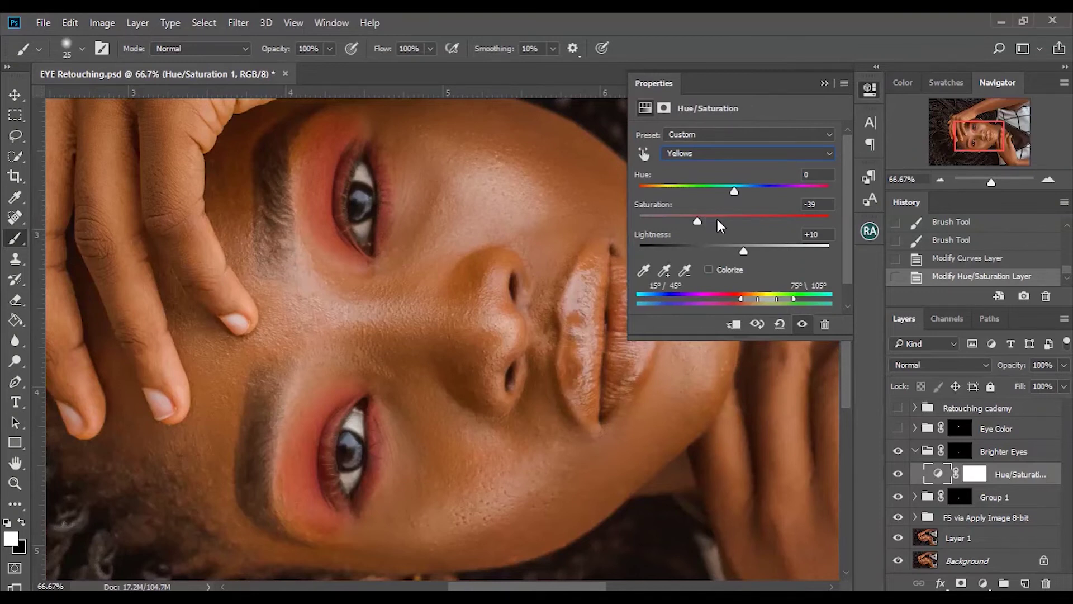
{"action": "left_click_drag", "start_coordinate": [697, 220], "coordinate": [653, 223]}
{"action": "mouse_move", "coordinate": [746, 245]}
{"action": "left_mouse_down"}
{"action": "mouse_move", "coordinate": [757, 246]}
{"action": "mouse_move", "coordinate": [737, 250]}
{"action": "mouse_move", "coordinate": [746, 249]}
{"action": "left_mouse_up"}
{"action": "left_click", "coordinate": [718, 150]}
{"action": "left_click", "coordinate": [723, 166]}
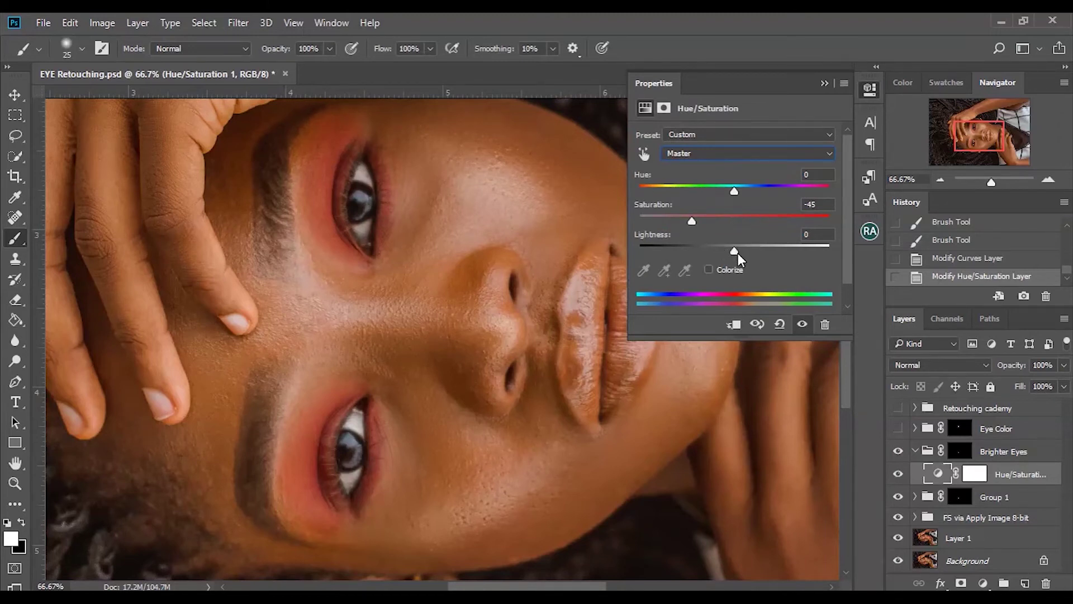
{"action": "left_click", "coordinate": [825, 84]}
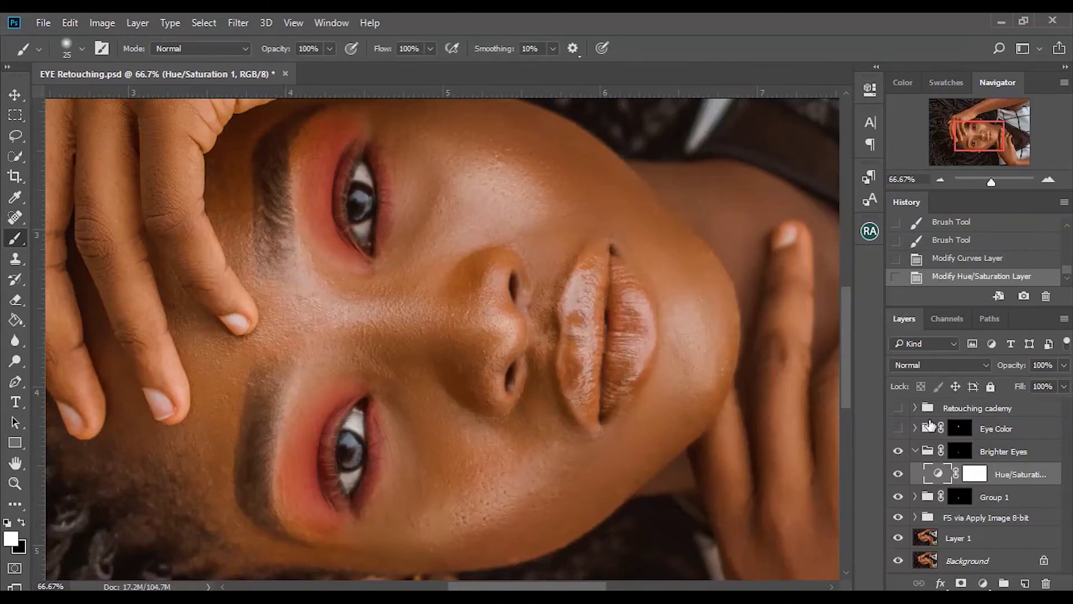
{"action": "left_click", "coordinate": [915, 452]}
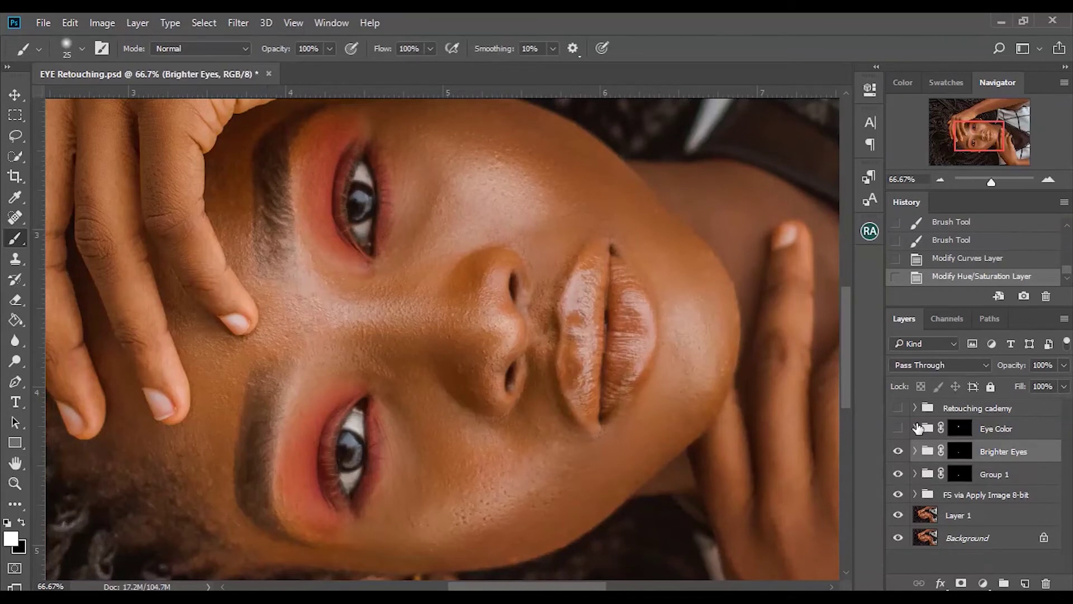
- Open the settings of Curves 2 inside the Eye Color group and make the Eye Color group visible
{"action": "left_click", "coordinate": [915, 429]}
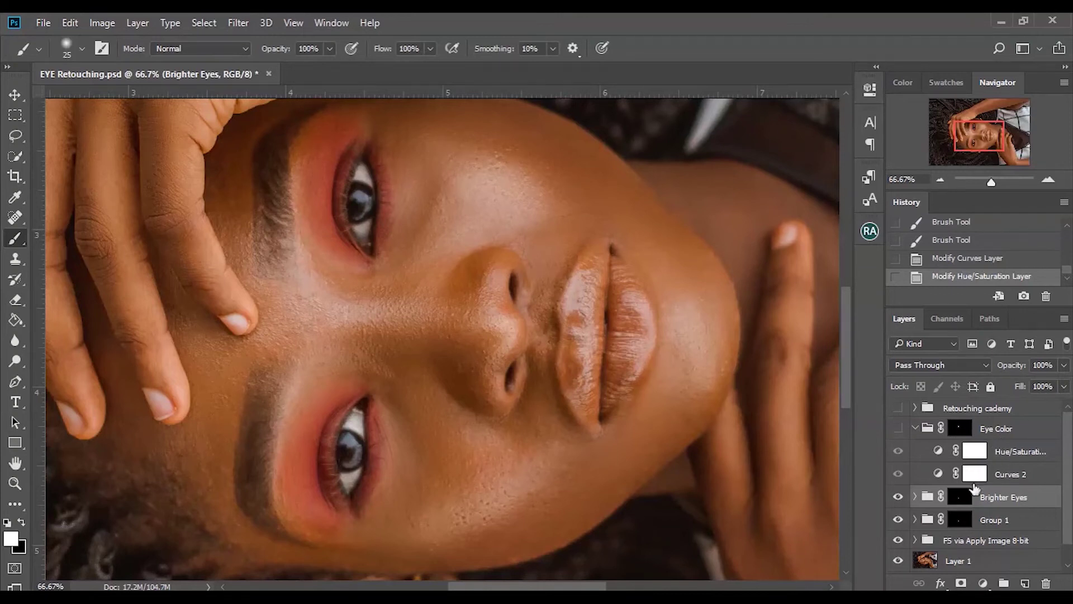
{"action": "left_click", "coordinate": [973, 479]}
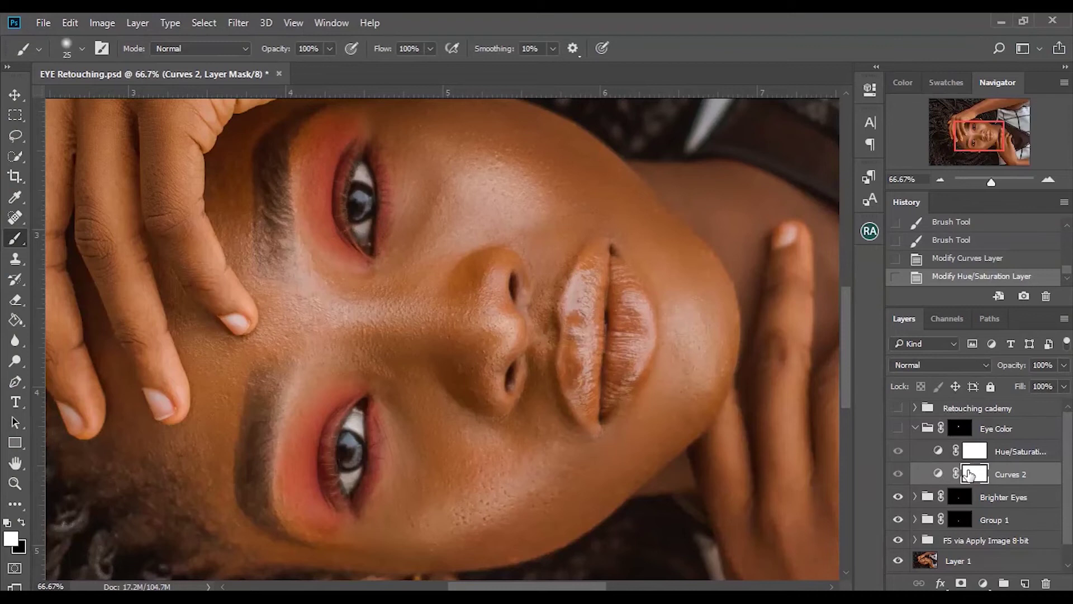
{"action": "double_click", "coordinate": [940, 476]}
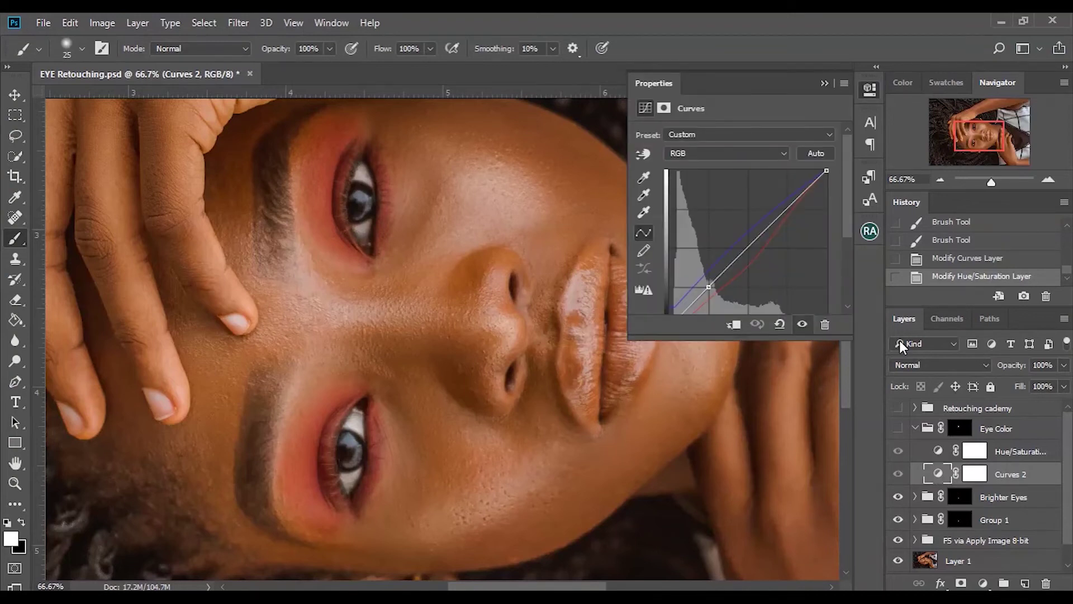
{"action": "mouse_move", "coordinate": [841, 212]}
{"action": "left_mouse_down"}
{"action": "mouse_move", "coordinate": [843, 282]}
{"action": "mouse_move", "coordinate": [837, 202]}
{"action": "left_mouse_up"}
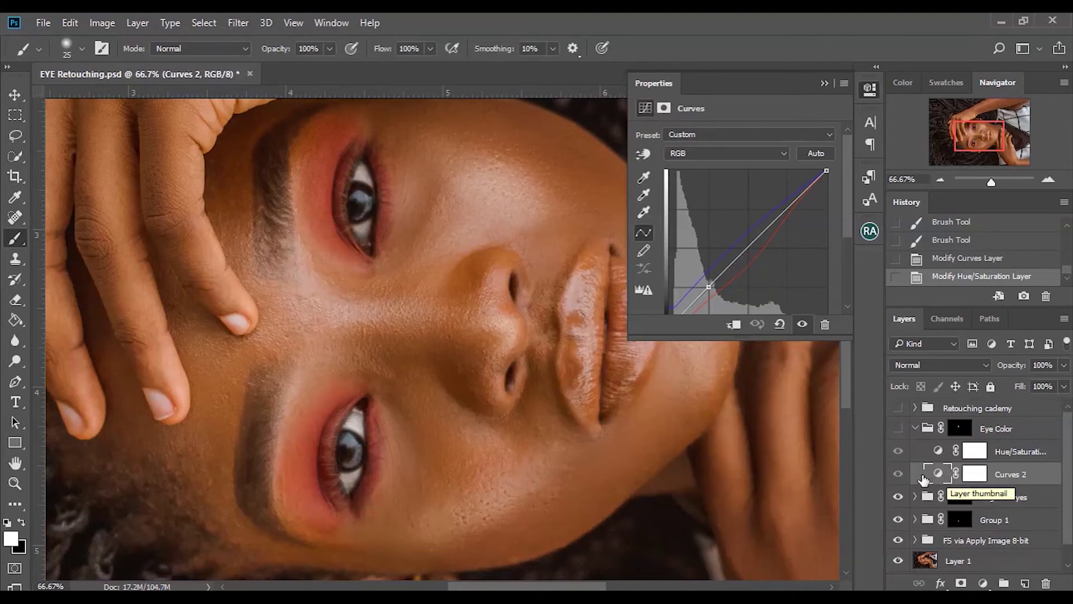
{"action": "left_click", "coordinate": [899, 429]}
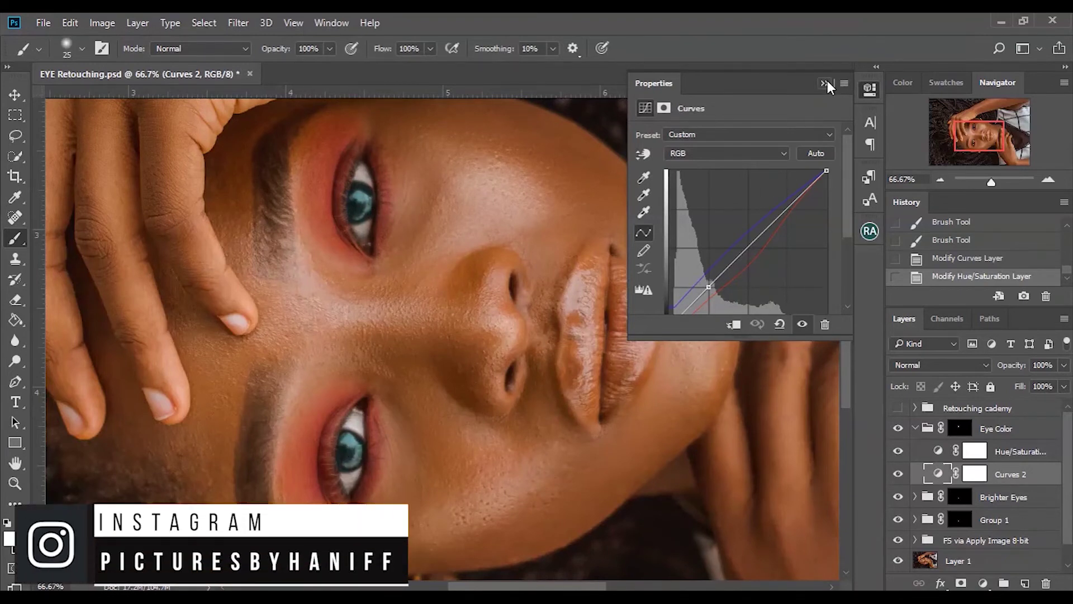
- In Curves 2's Red channel, set the shadow point to input 19, output 0 and the point above it to input 80, output 55
{"action": "scroll", "coordinate": [844, 199], "scroll_direction": "down", "scroll_amount": 2}
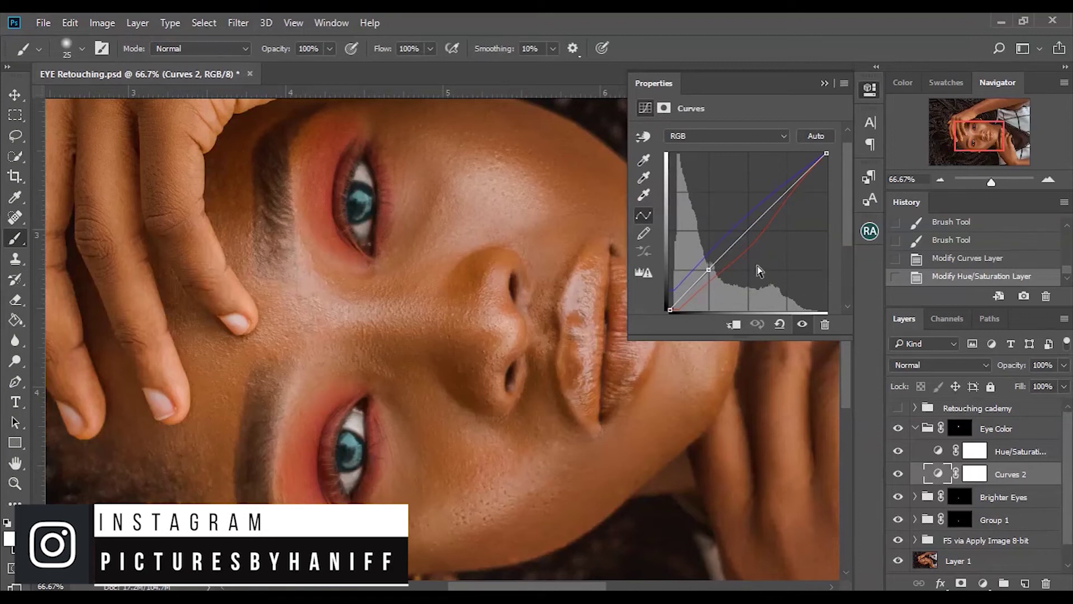
{"action": "left_click", "coordinate": [731, 135]}
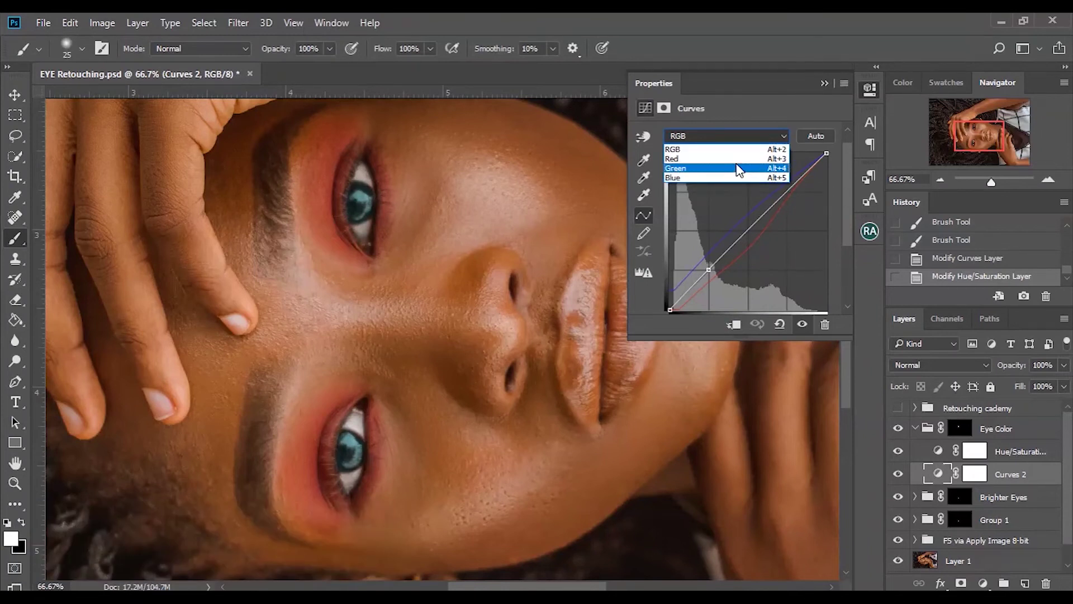
{"action": "left_click", "coordinate": [736, 161]}
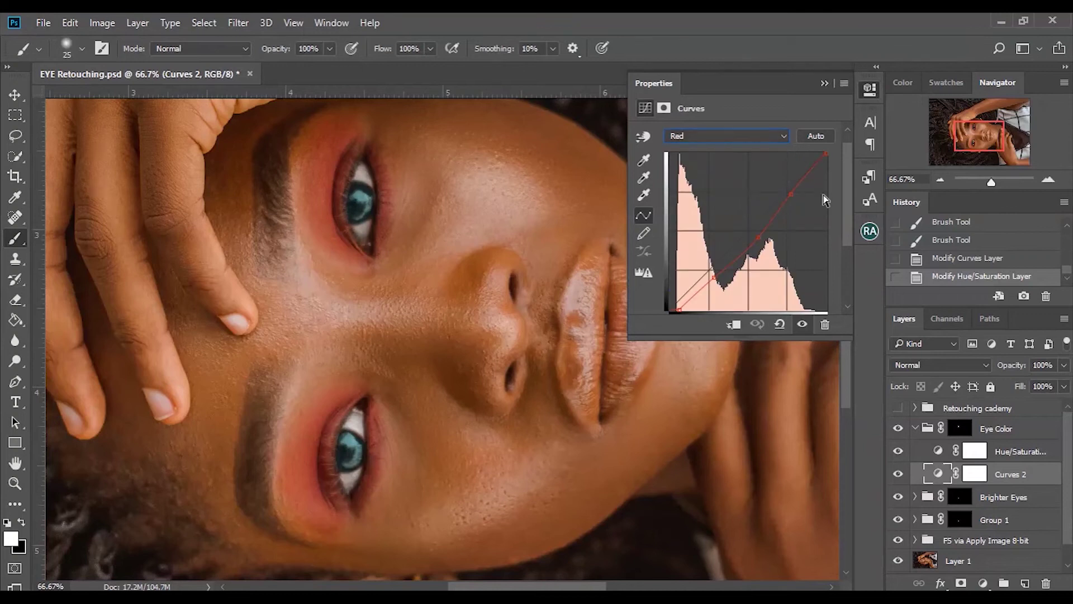
{"action": "scroll", "coordinate": [849, 208], "scroll_direction": "down", "scroll_amount": 1}
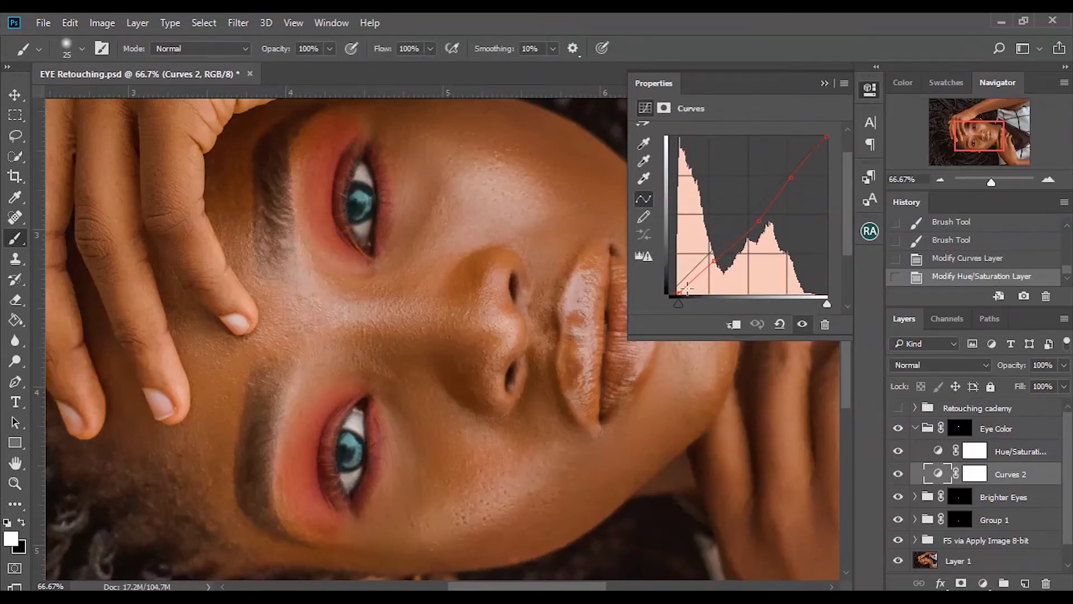
{"action": "mouse_move", "coordinate": [851, 227]}
{"action": "left_mouse_down"}
{"action": "mouse_move", "coordinate": [848, 210]}
{"action": "mouse_move", "coordinate": [846, 236]}
{"action": "left_mouse_up"}
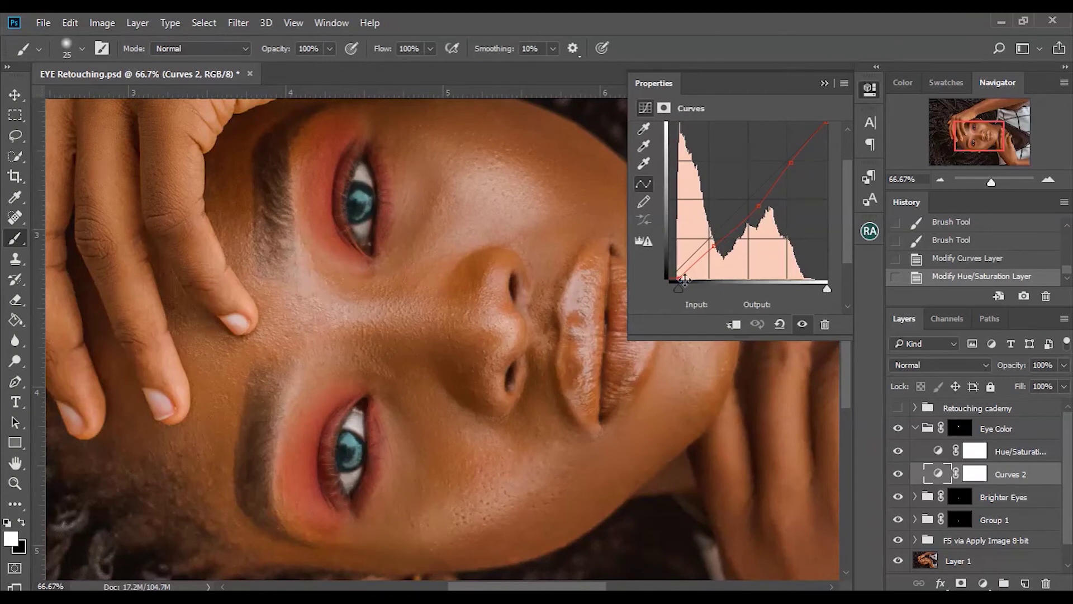
{"action": "left_click_drag", "start_coordinate": [677, 277], "coordinate": [681, 277]}
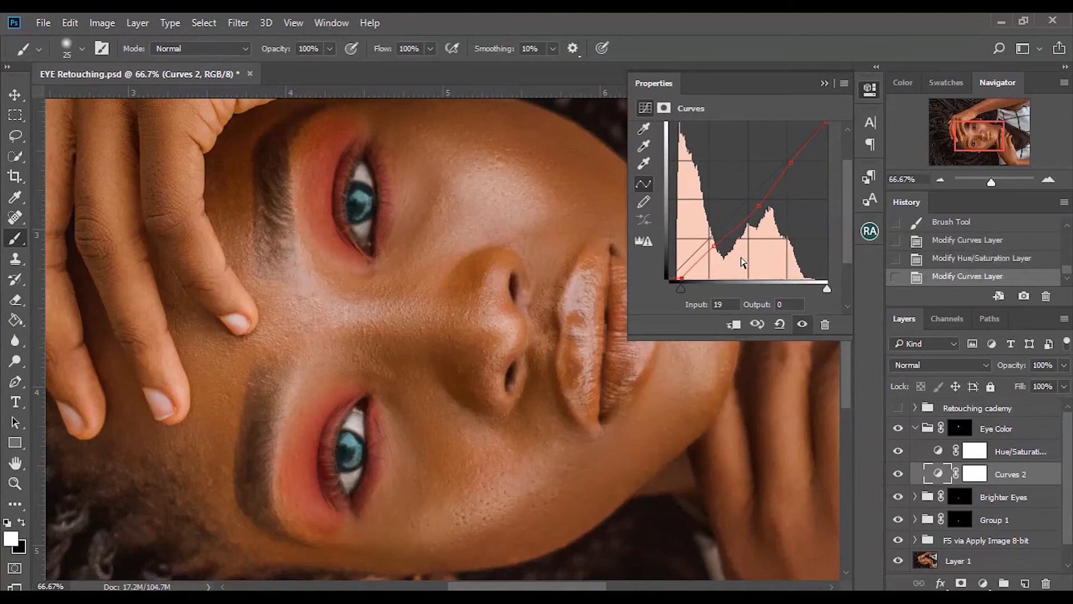
{"action": "mouse_move", "coordinate": [714, 246]}
{"action": "left_mouse_down"}
{"action": "mouse_move", "coordinate": [724, 252]}
{"action": "mouse_move", "coordinate": [711, 237]}
{"action": "mouse_move", "coordinate": [725, 252]}
{"action": "mouse_move", "coordinate": [702, 222]}
{"action": "mouse_move", "coordinate": [726, 249]}
{"action": "mouse_move", "coordinate": [710, 225]}
{"action": "left_mouse_up"}
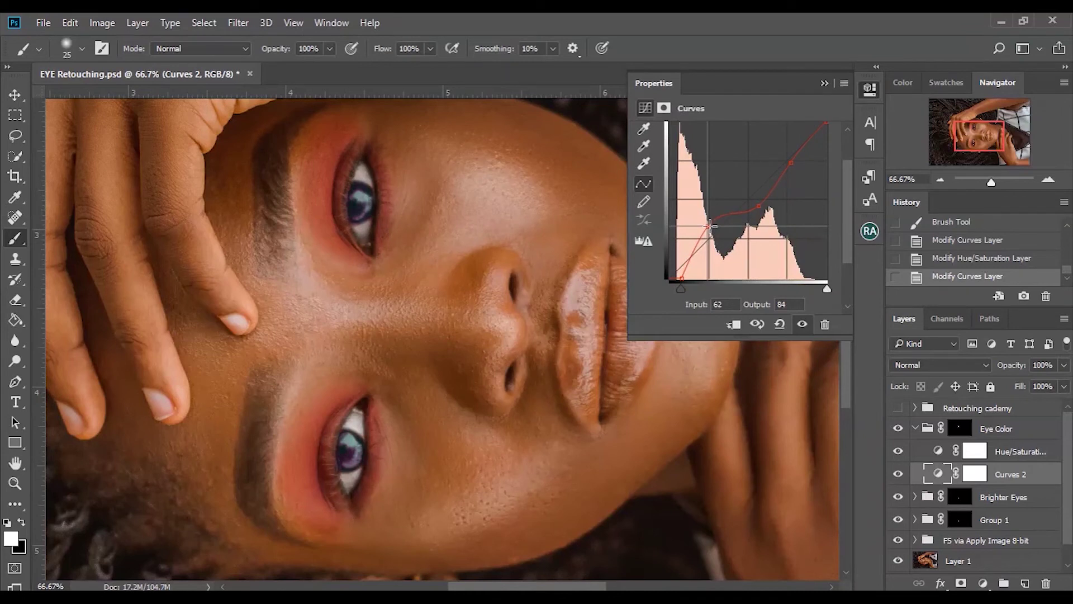
{"action": "left_click_drag", "start_coordinate": [711, 226], "coordinate": [720, 245]}
{"action": "left_click", "coordinate": [759, 206]}
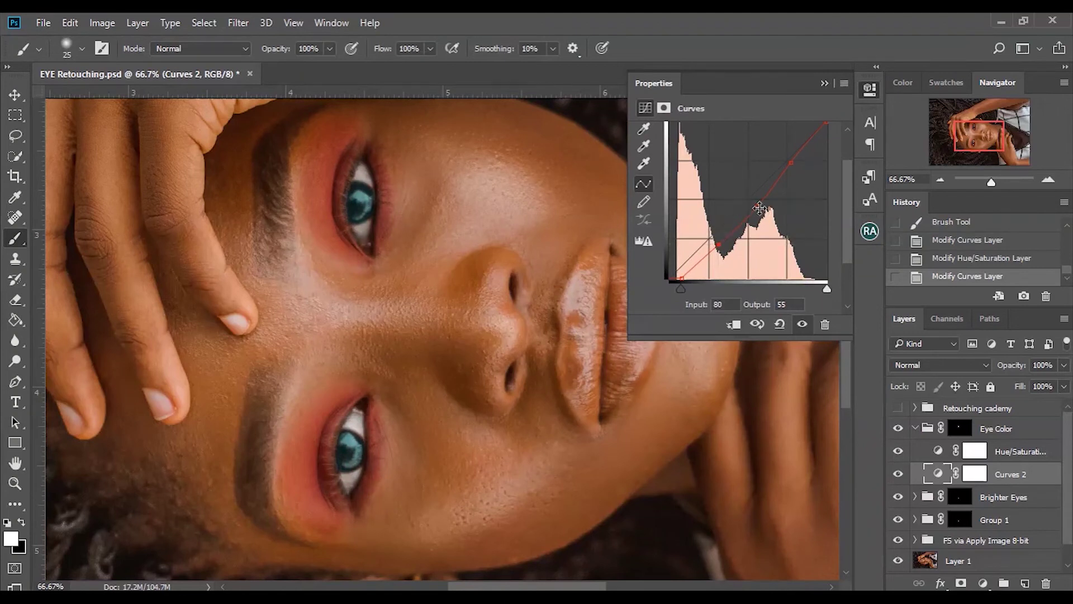
- Examine the Blue channel curve of Curves 2 and collapse the Eye Color group
{"action": "left_click_drag", "start_coordinate": [848, 179], "coordinate": [845, 154]}
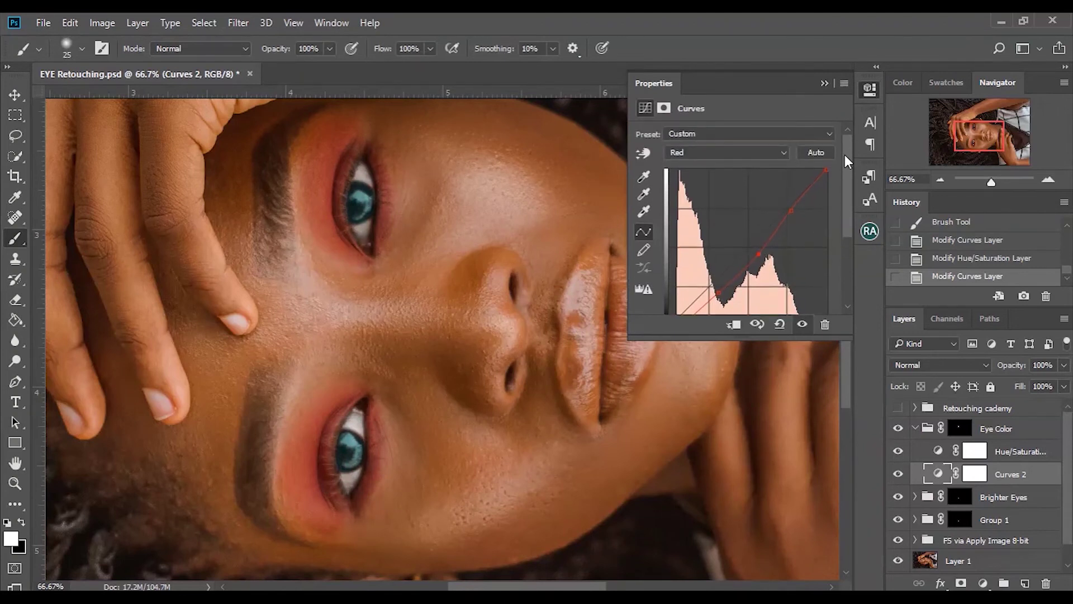
{"action": "left_click", "coordinate": [758, 152]}
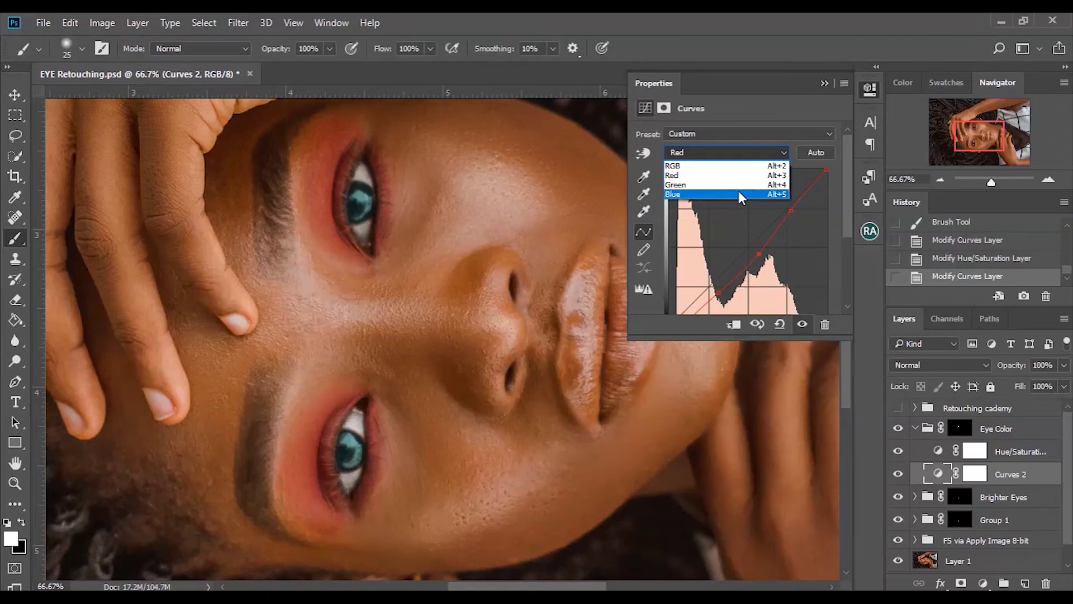
{"action": "left_click", "coordinate": [740, 193]}
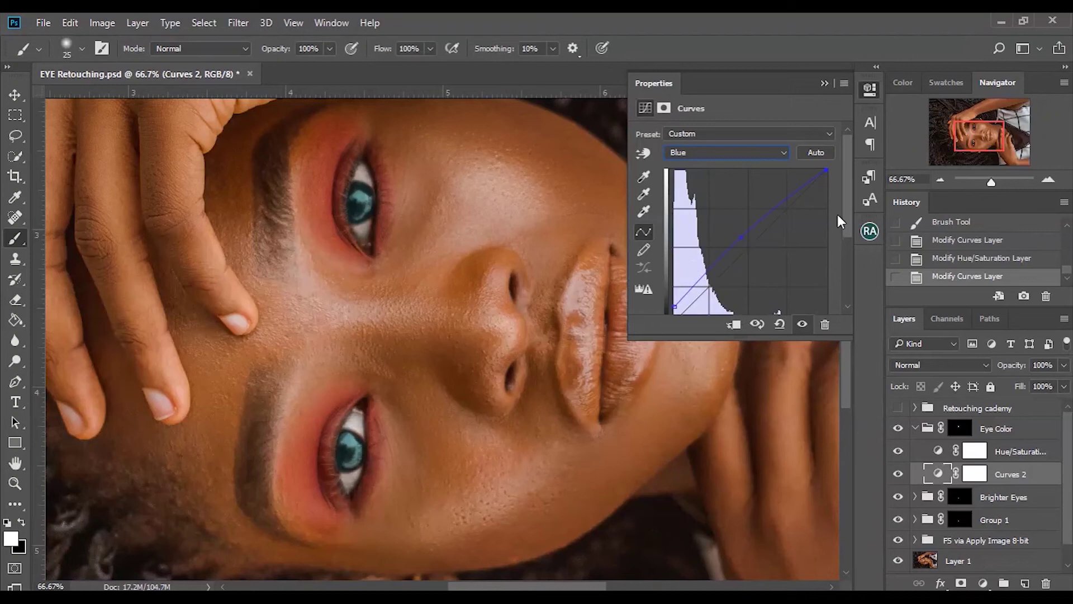
{"action": "left_click", "coordinate": [826, 83]}
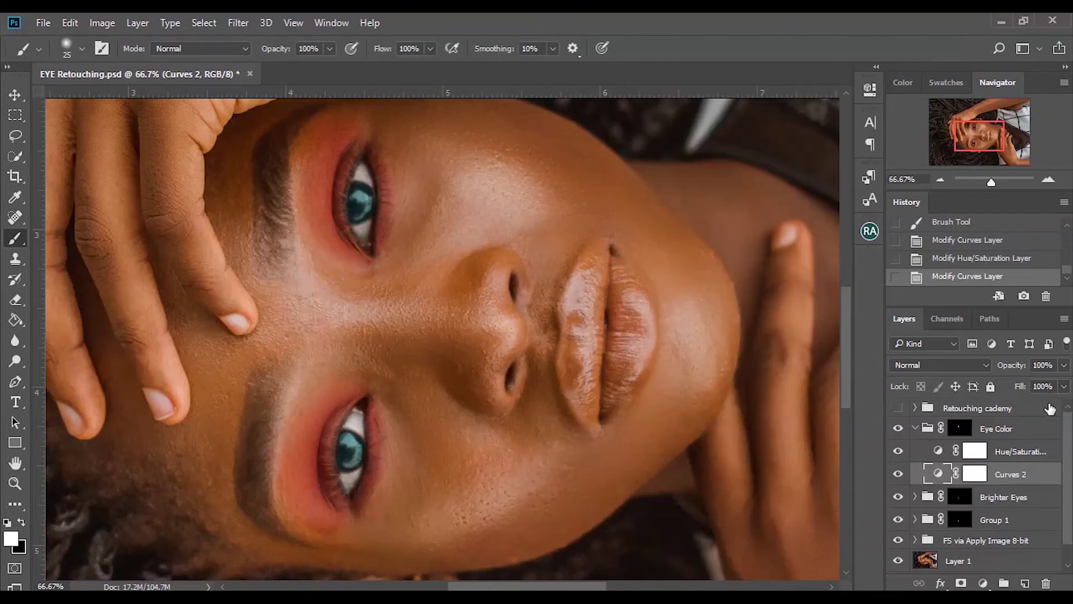
{"action": "left_click", "coordinate": [915, 428]}
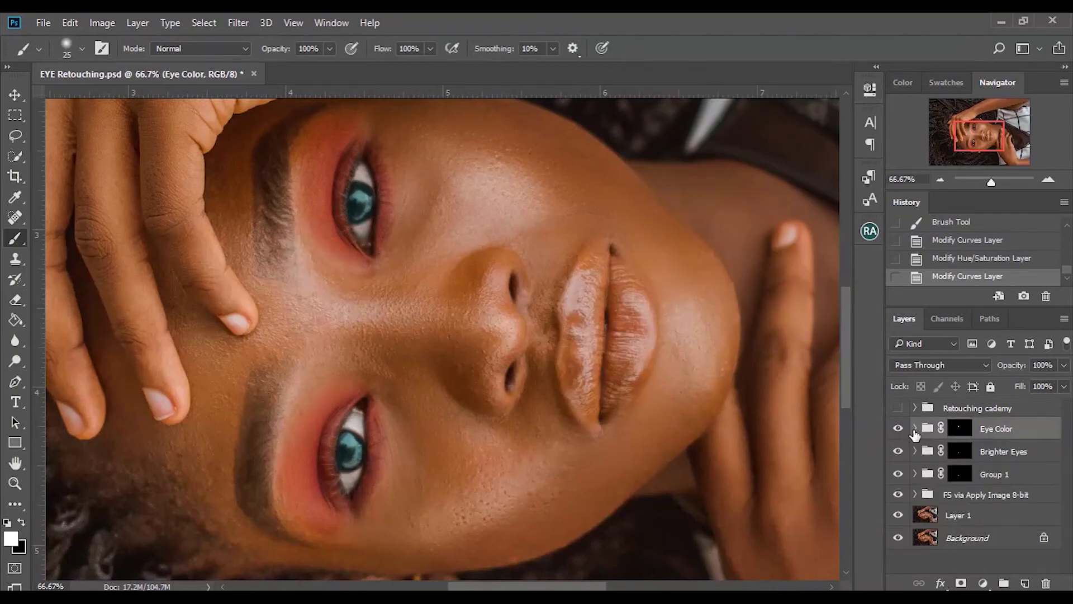
- Set the master saturation to -21 in the Eye Color group's Hue/Saturation adjustment
{"action": "left_click", "coordinate": [915, 428]}
{"action": "left_click", "coordinate": [999, 456]}
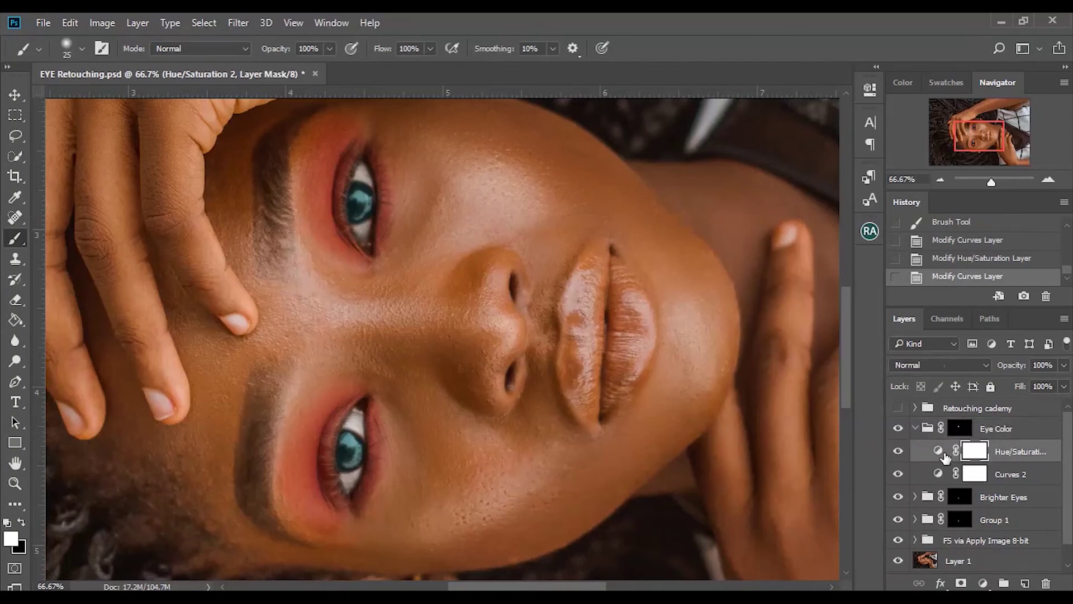
{"action": "double_click", "coordinate": [938, 452]}
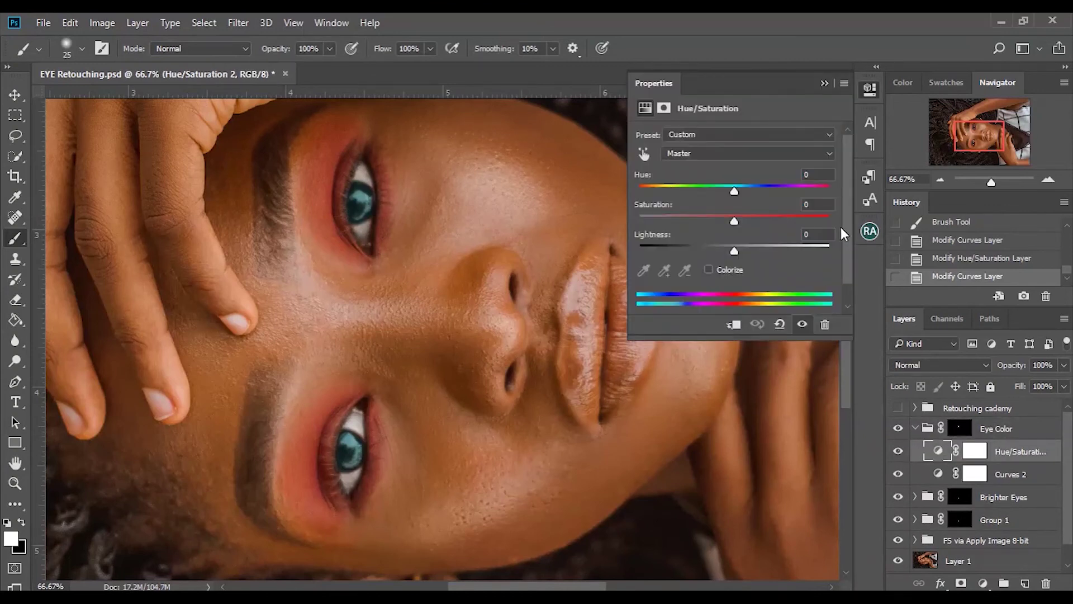
{"action": "left_click_drag", "start_coordinate": [721, 217], "coordinate": [715, 216]}
- Set the Blues hue to +22 in the Eye Color group's Hue/Saturation adjustment and collapse the group
{"action": "left_click", "coordinate": [715, 160]}
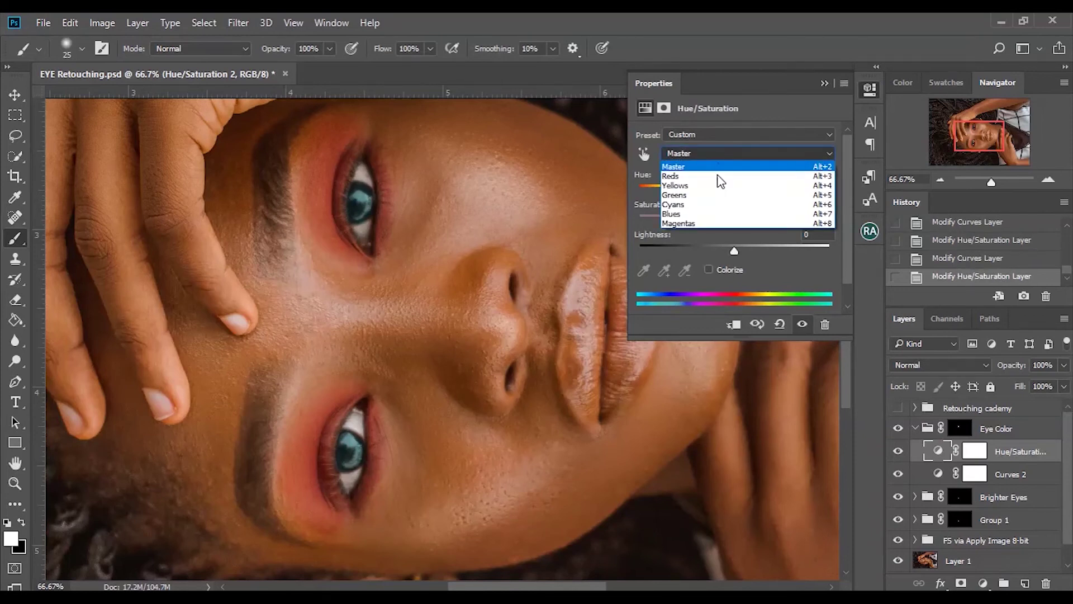
{"action": "left_click", "coordinate": [724, 217]}
{"action": "left_click_drag", "start_coordinate": [806, 187], "coordinate": [758, 200]}
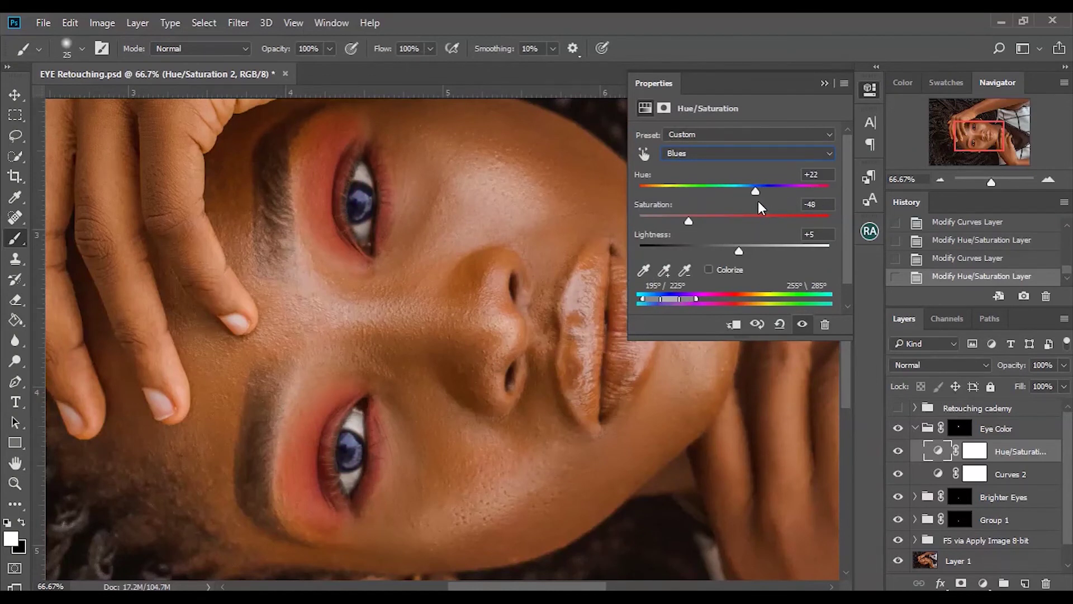
{"action": "left_click", "coordinate": [825, 84]}
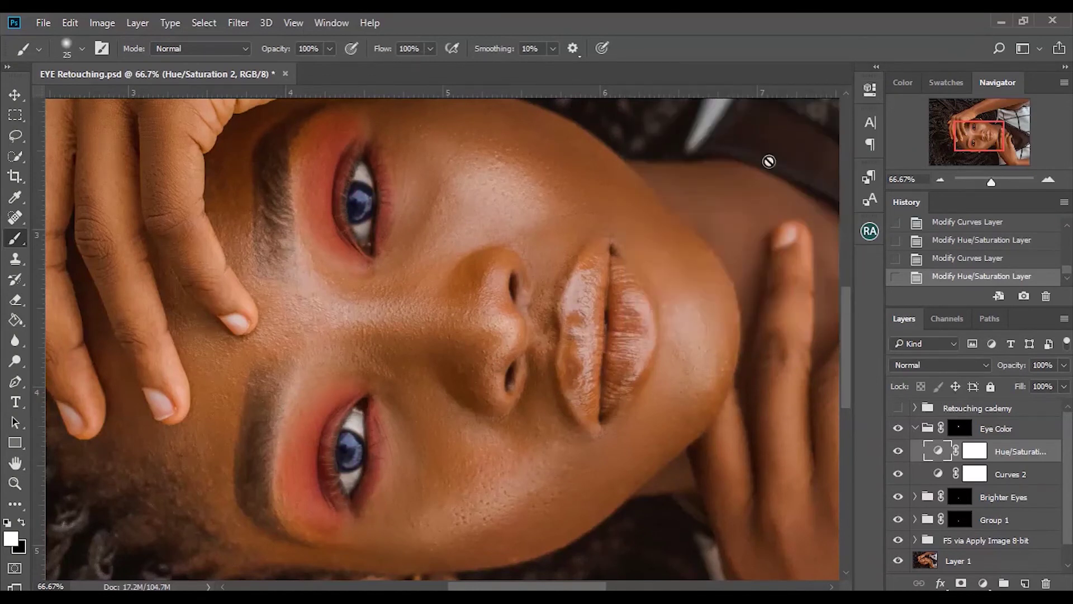
{"action": "double_click", "coordinate": [934, 451]}
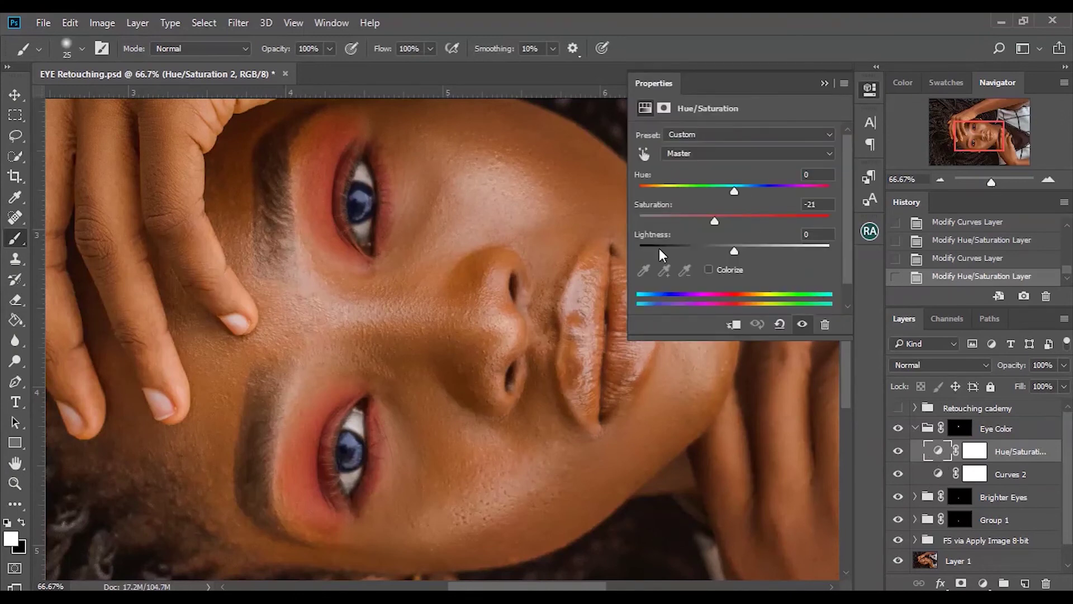
{"action": "left_click", "coordinate": [826, 84]}
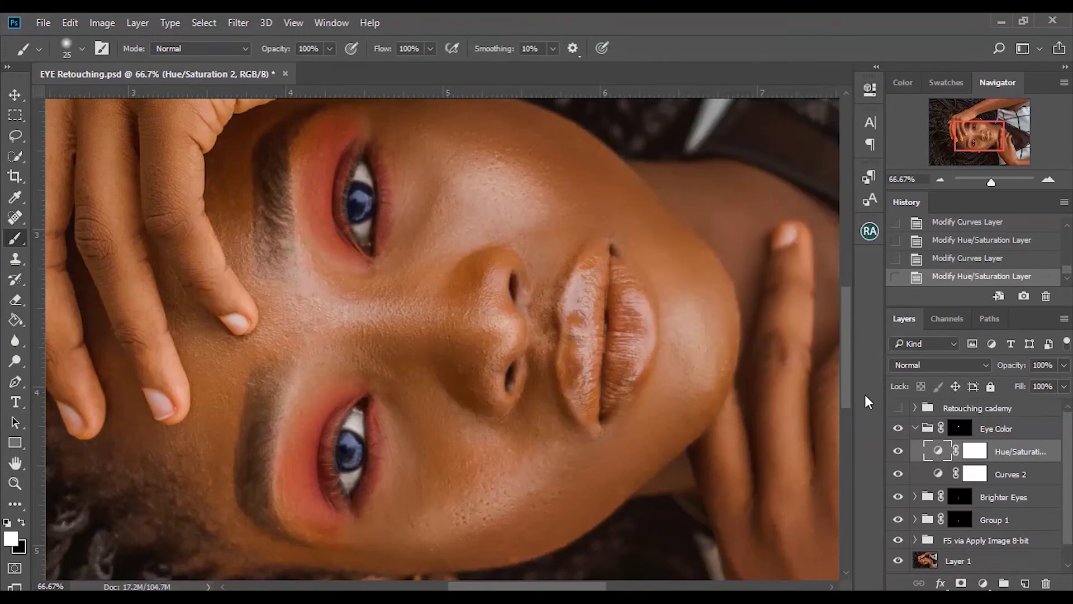
{"action": "left_click", "coordinate": [916, 430]}
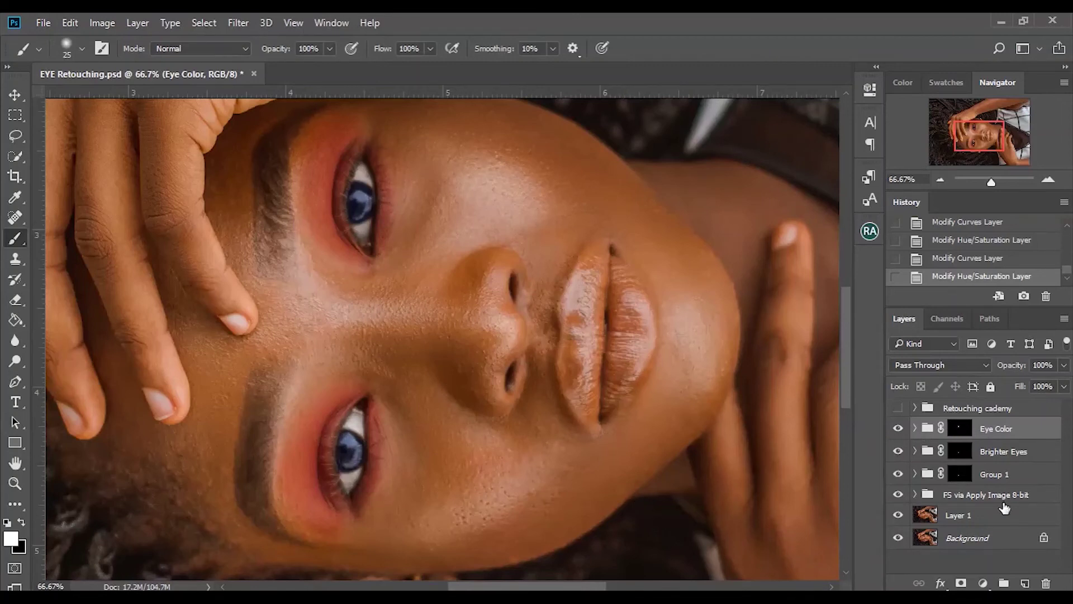
- Lower the Eye Color group's opacity to 64%
{"action": "left_click", "coordinate": [1063, 366]}
{"action": "left_click_drag", "start_coordinate": [1034, 385], "coordinate": [1037, 385]}
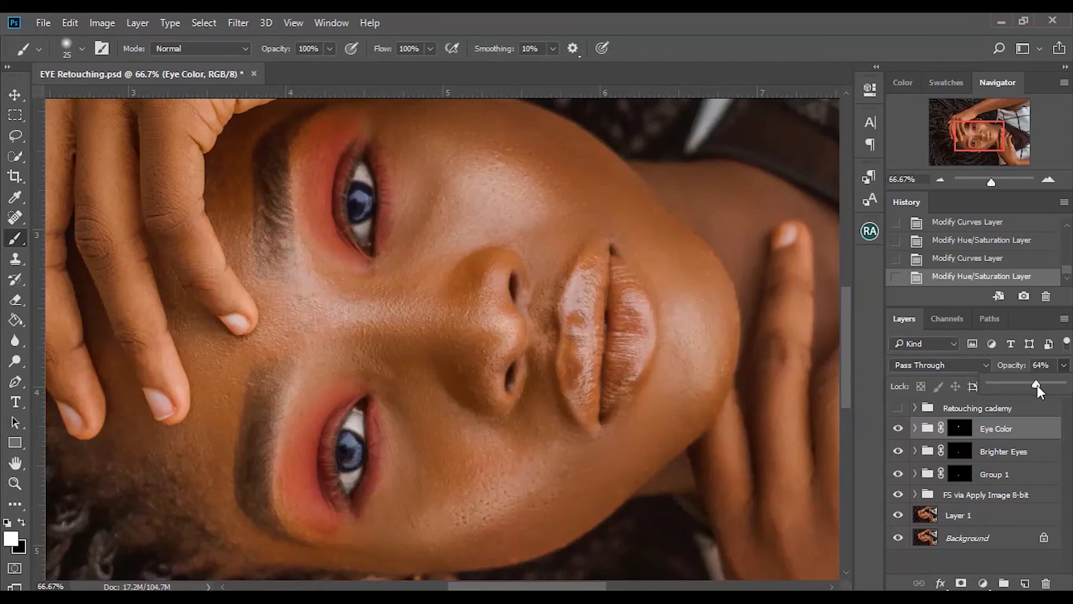
- Compare the eyes with and without the Retouching cademy group and Group 1, leaving only Group 1 of the two visible
{"action": "left_click", "coordinate": [956, 474]}
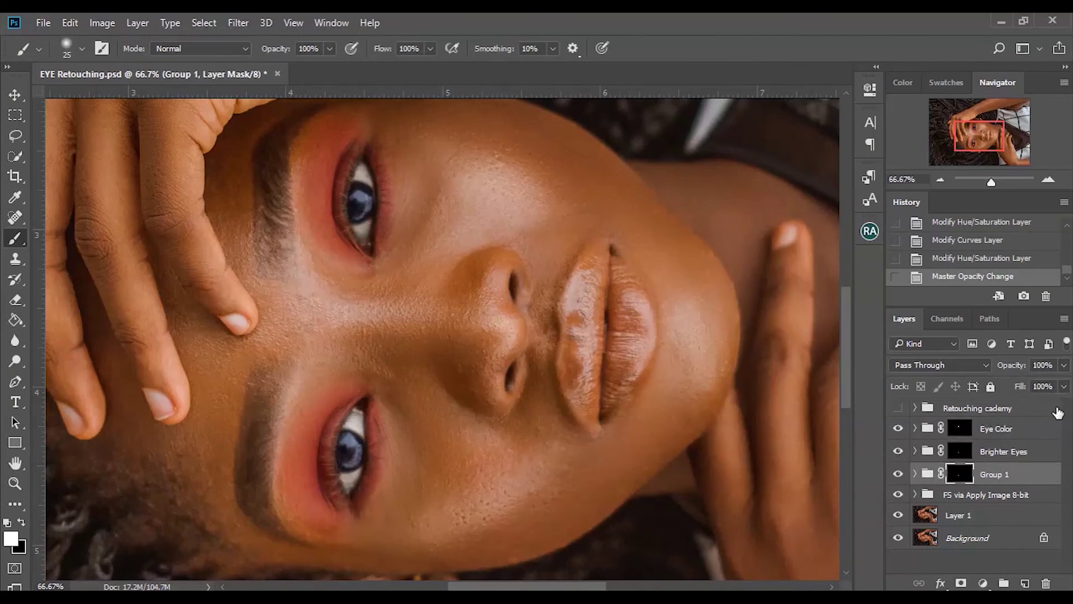
{"action": "left_click", "coordinate": [899, 408]}
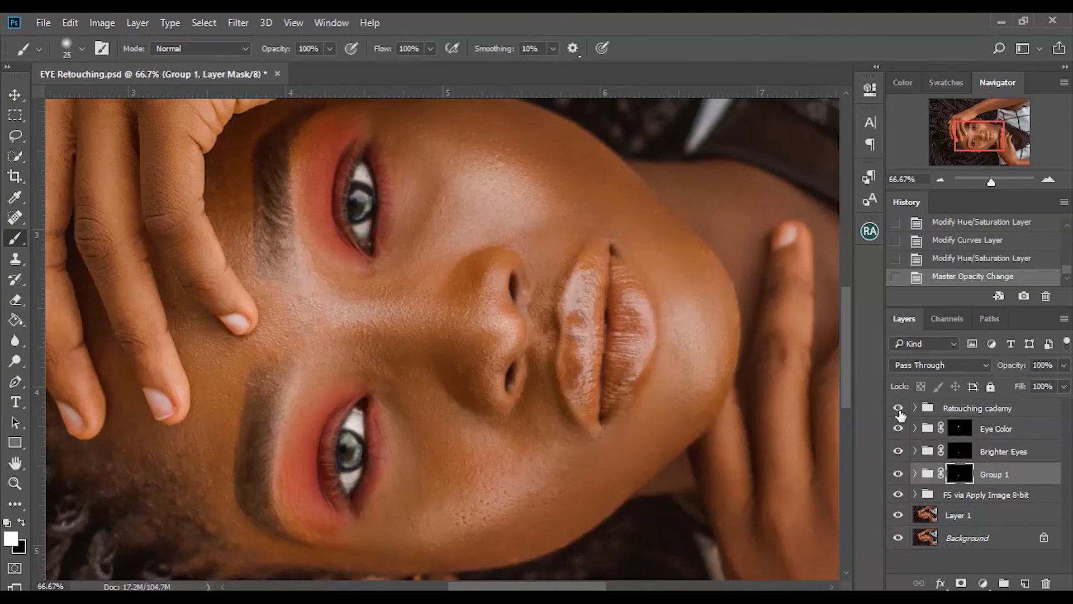
{"action": "left_click", "coordinate": [899, 408]}
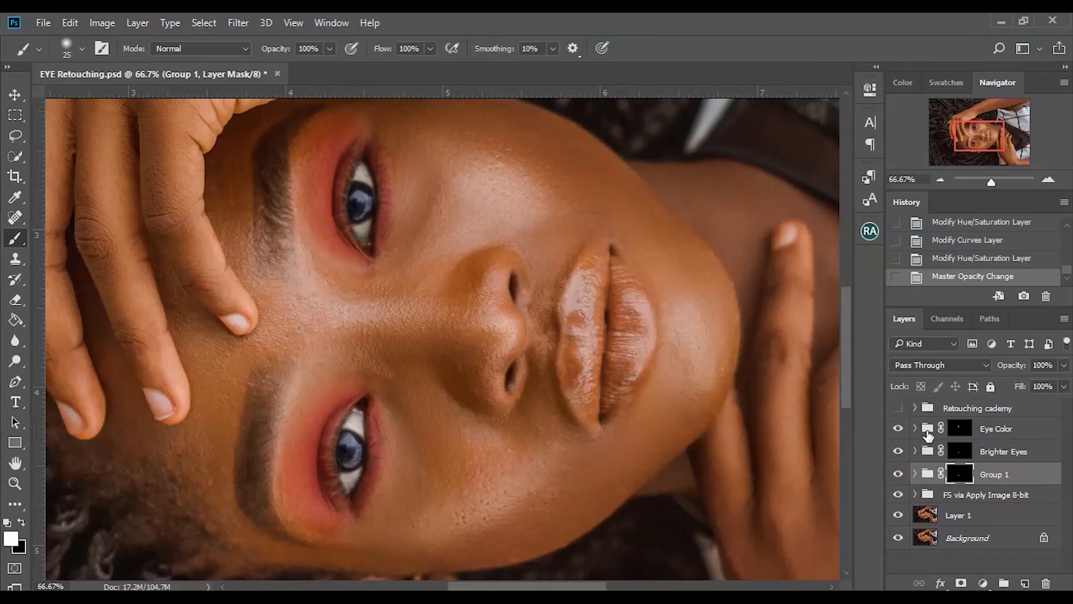
{"action": "left_click", "coordinate": [898, 475]}
{"action": "left_click", "coordinate": [898, 476]}
- Combine Group 1, Brighter Eyes and Eye Color into a new group named Curves/Huse
{"action": "left_click", "coordinate": [985, 449], "text": "shift"}
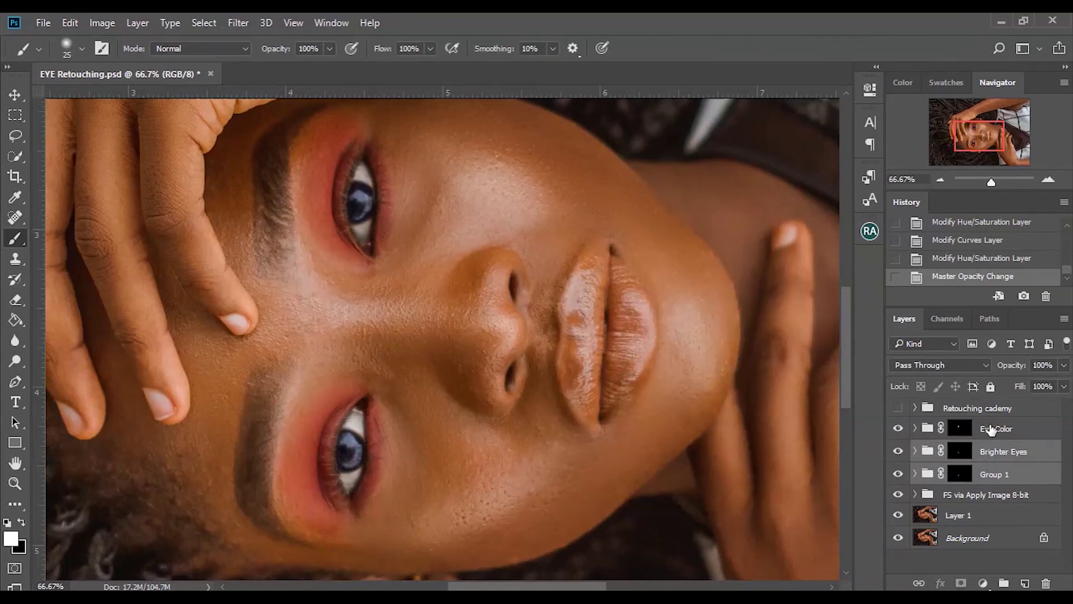
{"action": "left_click", "coordinate": [989, 429], "text": "shift"}
{"action": "left_click_drag", "start_coordinate": [990, 429], "coordinate": [1003, 581]}
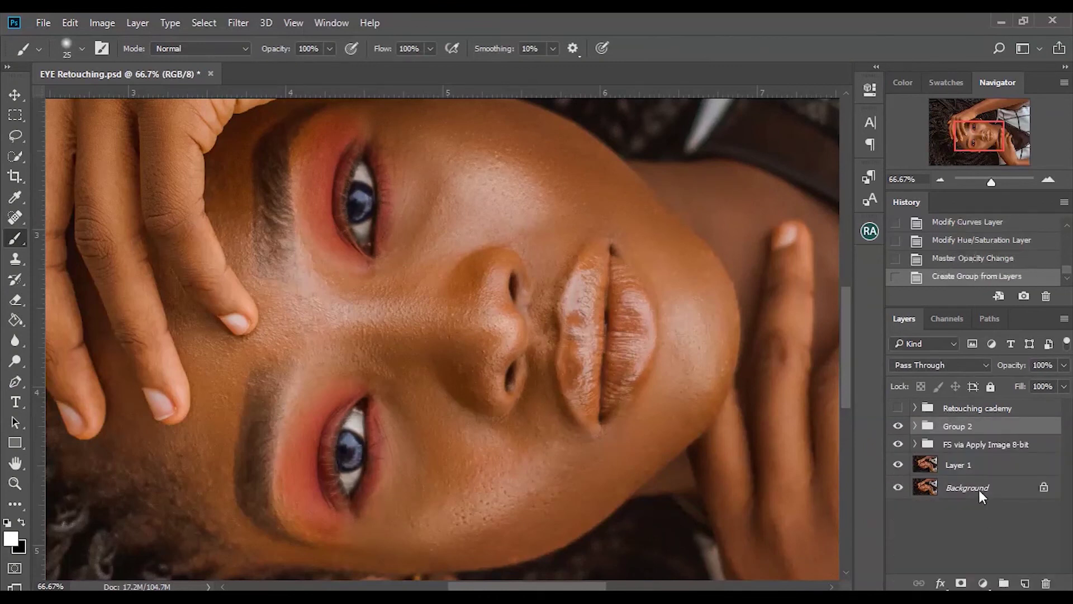
{"action": "double_click", "coordinate": [958, 426]}
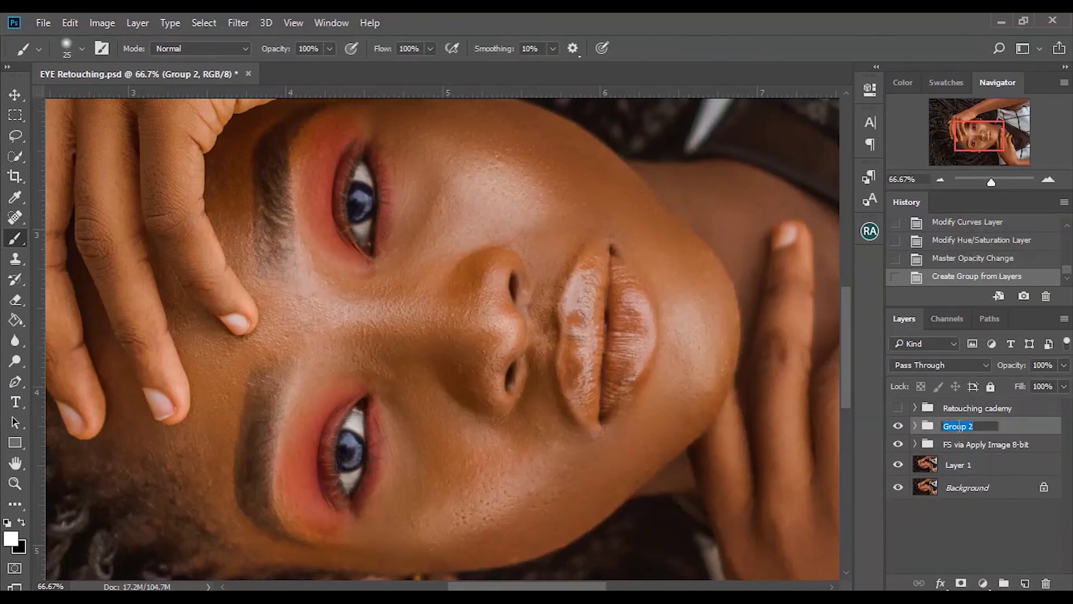
{"action": "type", "text": "Curves/Huse"}
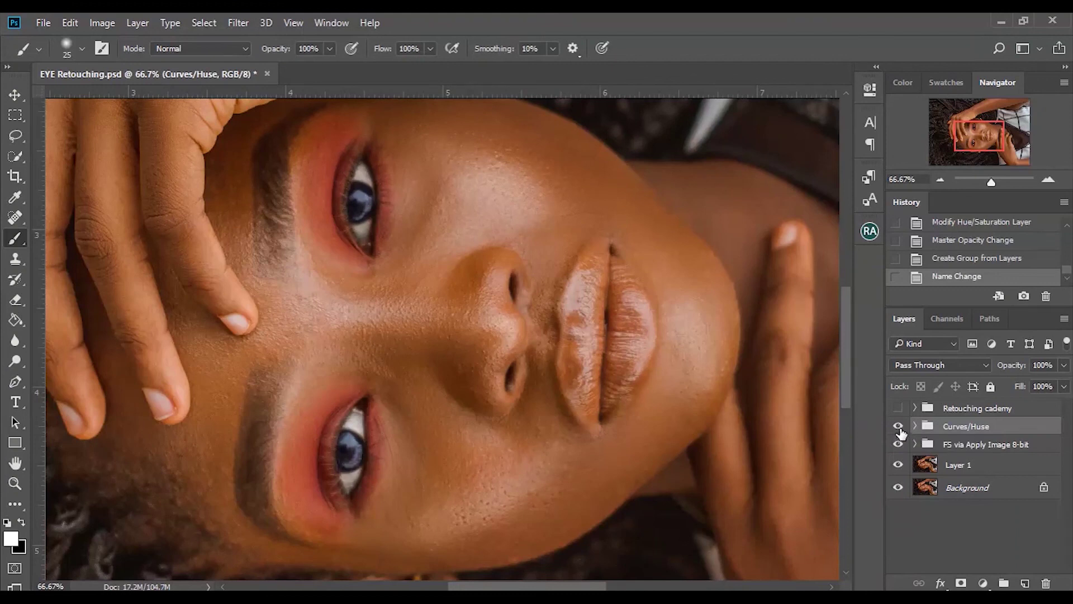
- Hide the Curves/Huse group and compare the eyes with and without the Retouching cademy group, leaving it hidden
{"action": "left_click", "coordinate": [899, 427]}
{"action": "left_click", "coordinate": [899, 428]}
{"action": "left_click", "coordinate": [898, 426]}
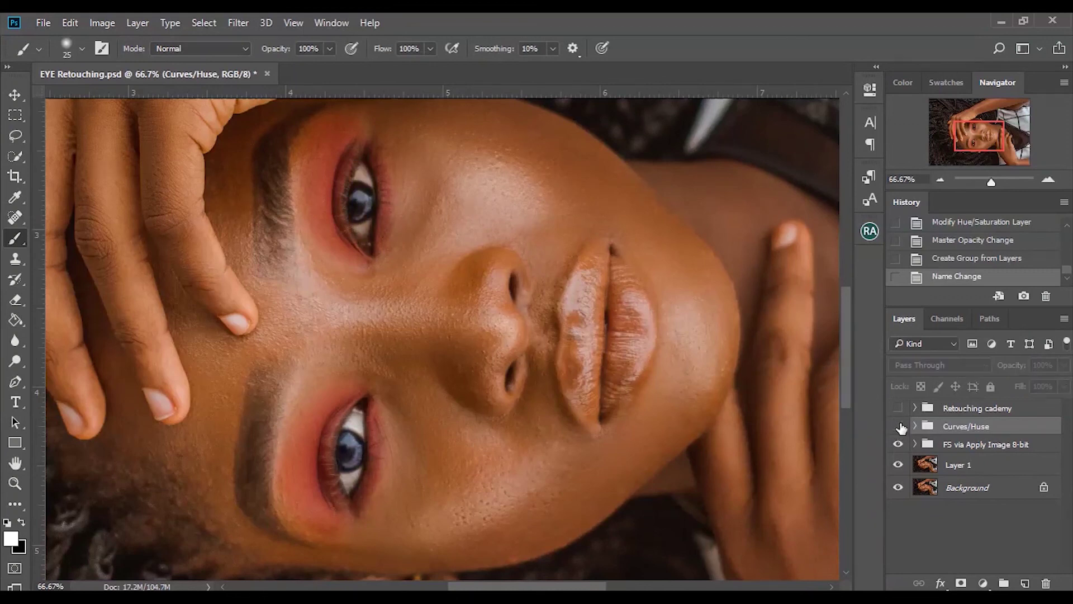
{"action": "left_click", "coordinate": [898, 409]}
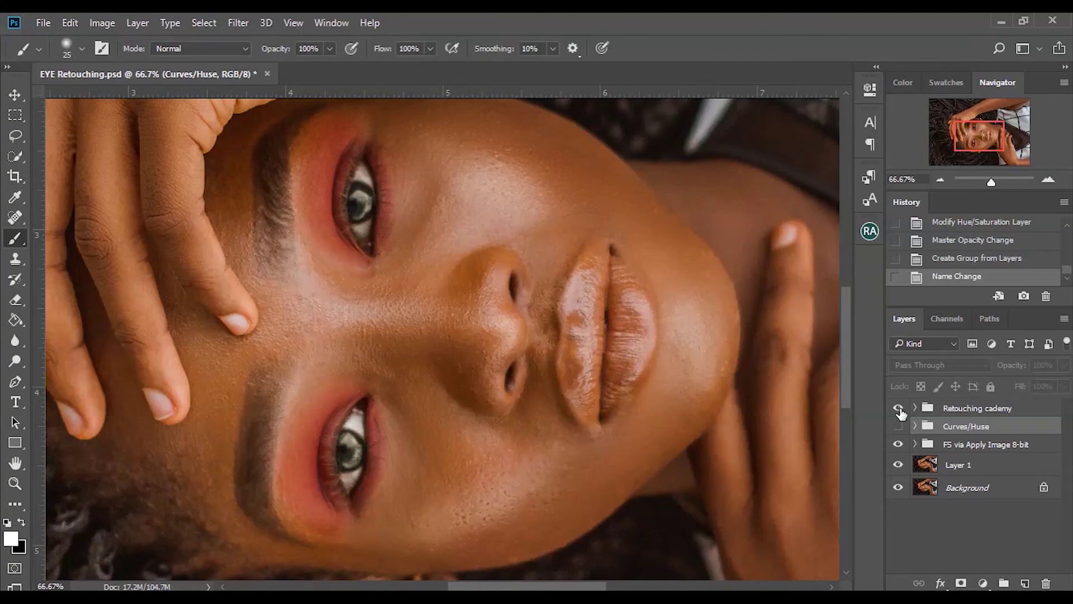
{"action": "left_click", "coordinate": [898, 408]}
{"action": "left_click", "coordinate": [899, 409]}
{"action": "left_click", "coordinate": [898, 408]}
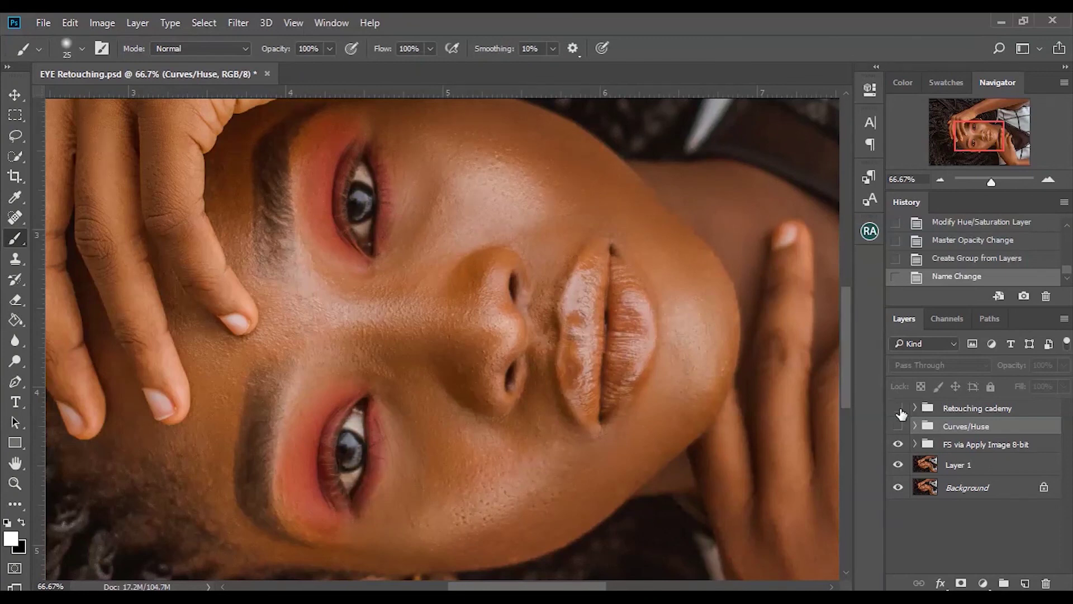
{"action": "left_click", "coordinate": [899, 409]}
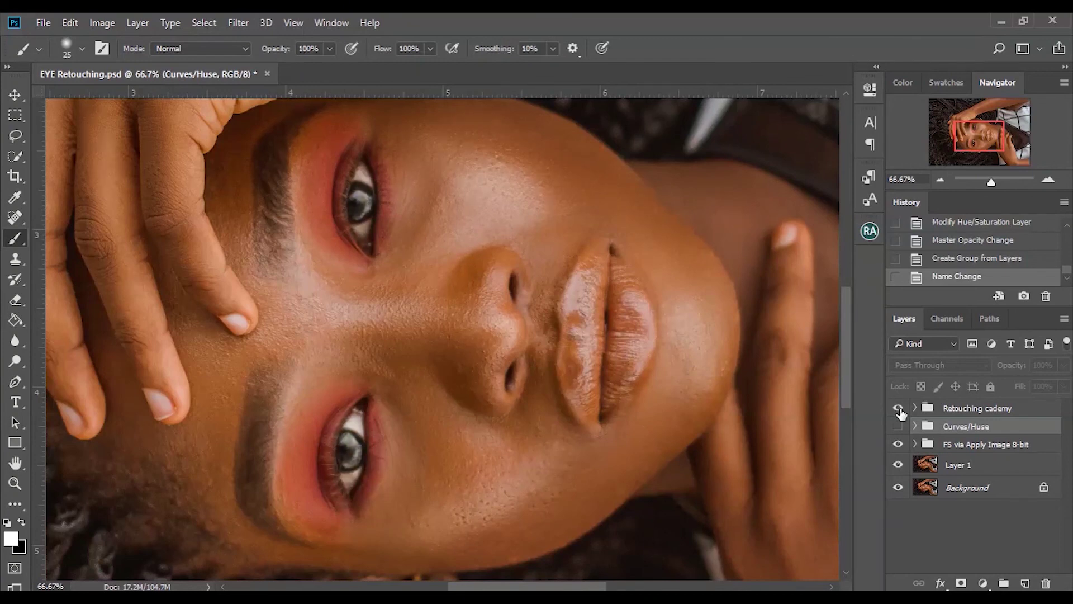
{"action": "left_click", "coordinate": [898, 408]}
- Show the Curves/Huse group, compare the eyes before and after its adjustments, and view the whole portrait
{"action": "left_click", "coordinate": [898, 426]}
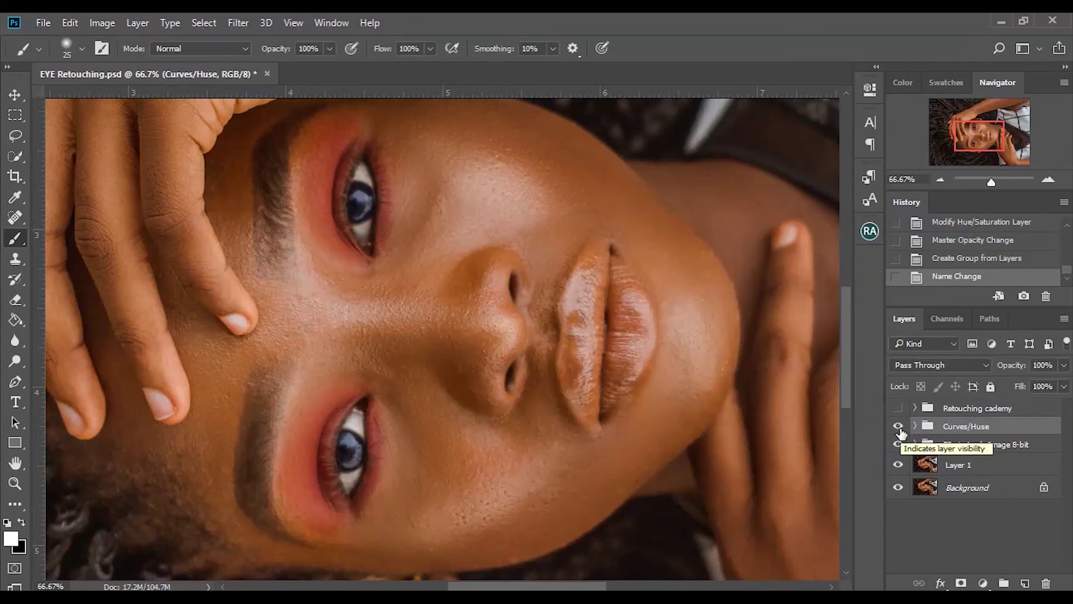
{"action": "left_click", "coordinate": [899, 428]}
{"action": "left_click", "coordinate": [899, 429]}
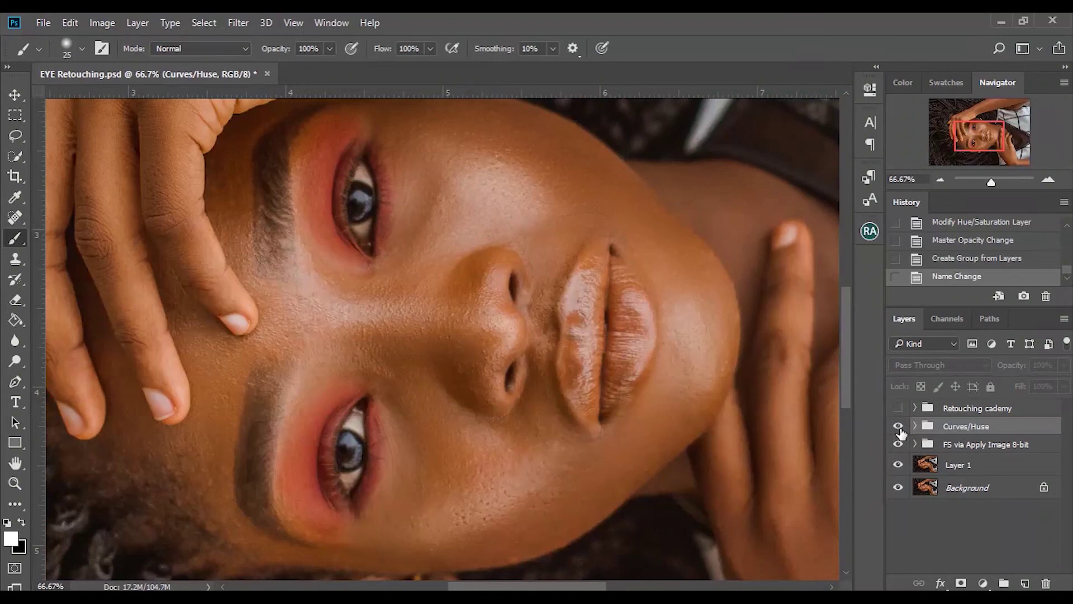
{"action": "left_click", "coordinate": [899, 428]}
{"action": "left_click", "coordinate": [899, 428]}
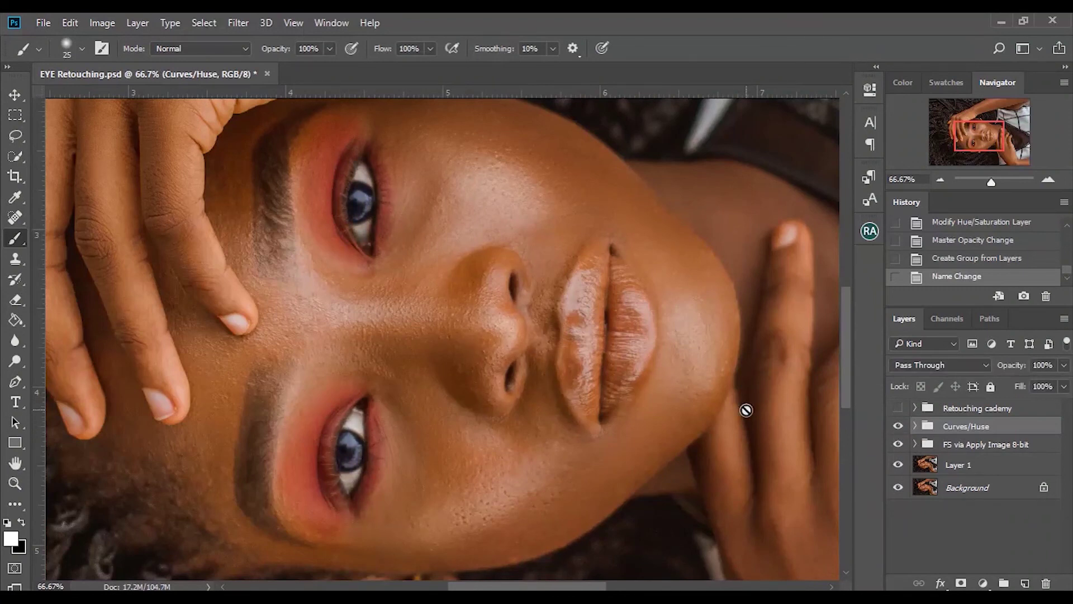
{"action": "key", "text": "ctrl+0"}
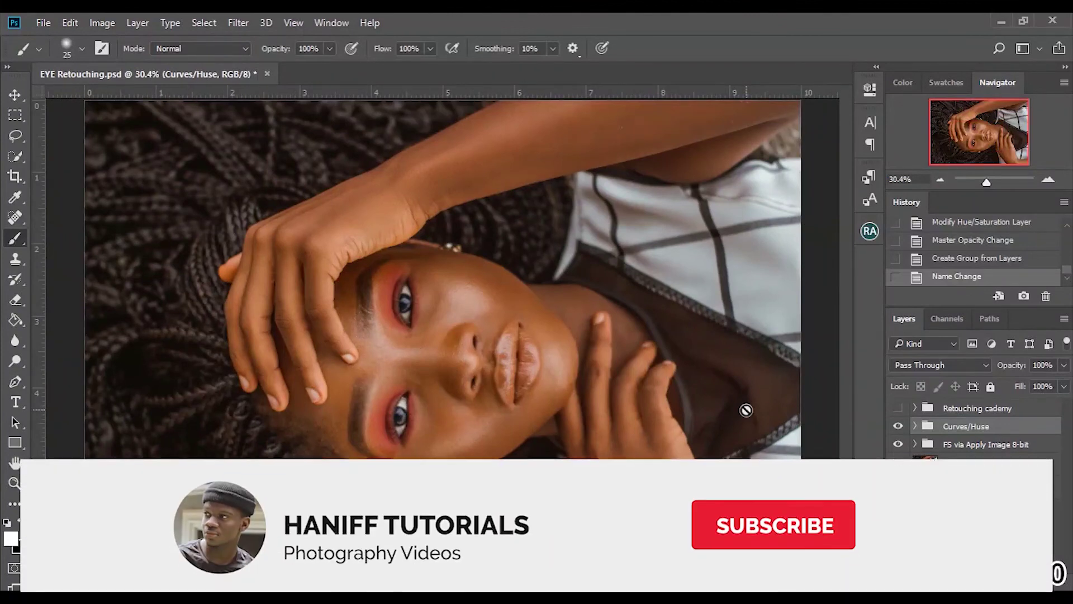